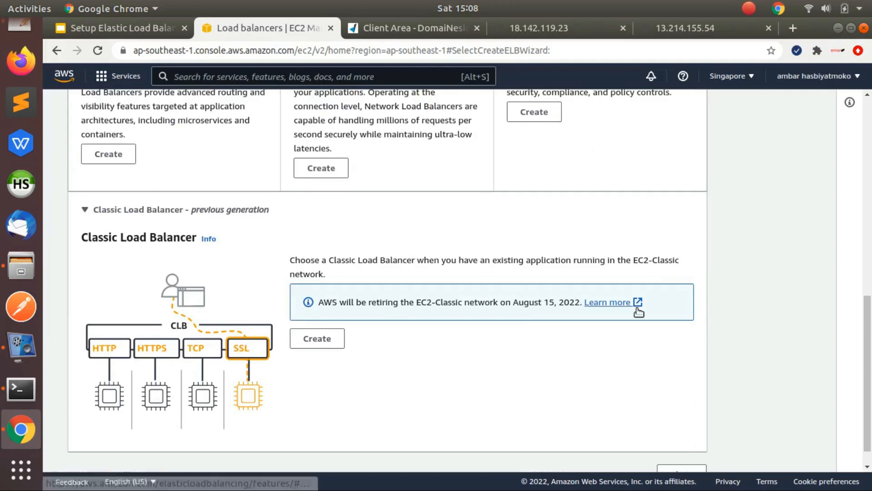
# Choose the Application Load Balancer type and open its creation form.
pyautogui.moveTo(868, 377); pyautogui.dragTo(870, 206)
pyautogui.moveTo(125, 202); pyautogui.dragTo(165, 196)
pyautogui.moveTo(870, 173); pyautogui.dragTo(854, 264)
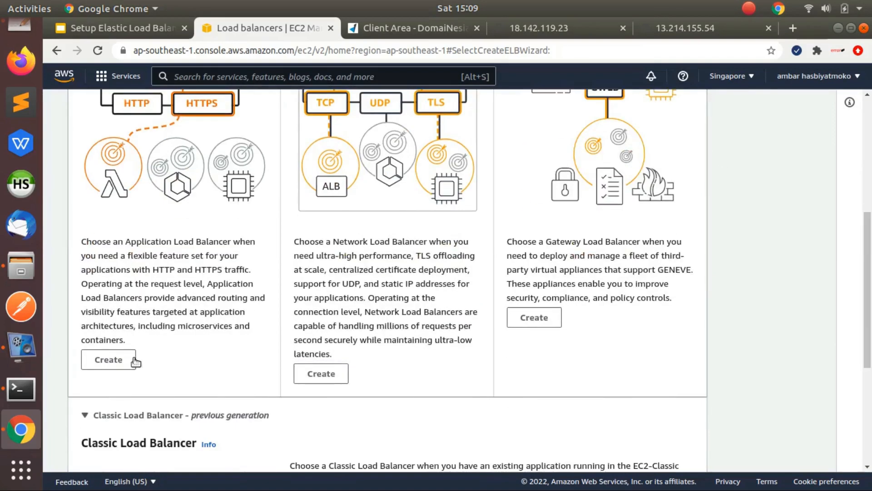
pyautogui.click(108, 360)
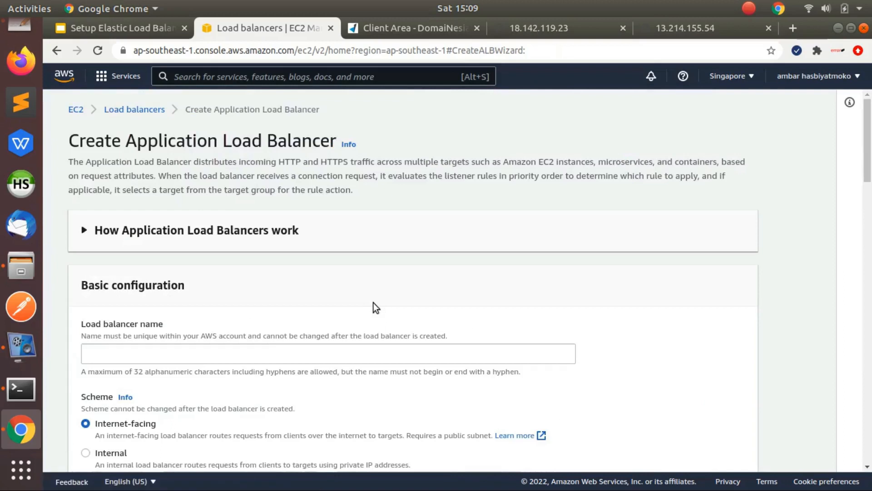
# Name the load balancer alb-test-web, keeping the Internet-facing scheme and IPv4 address type.
pyautogui.click(288, 356)
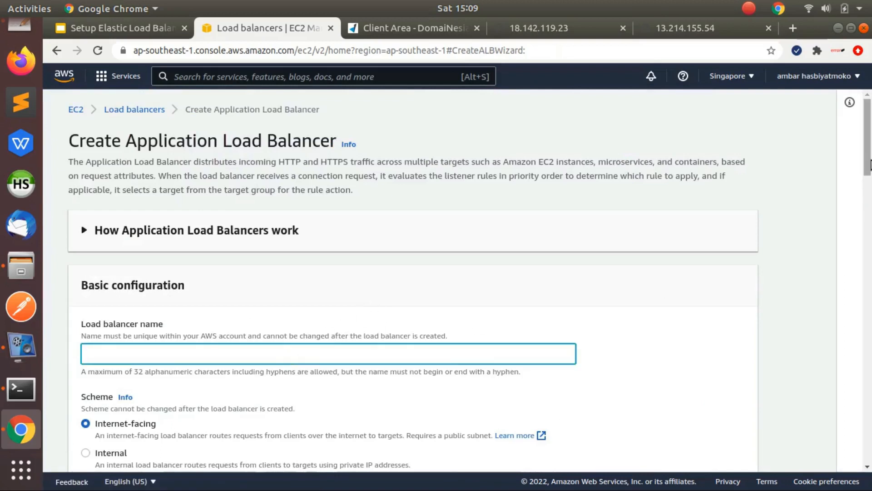
pyautogui.moveTo(870, 166); pyautogui.dragTo(869, 183)
pyautogui.write('alb-web')
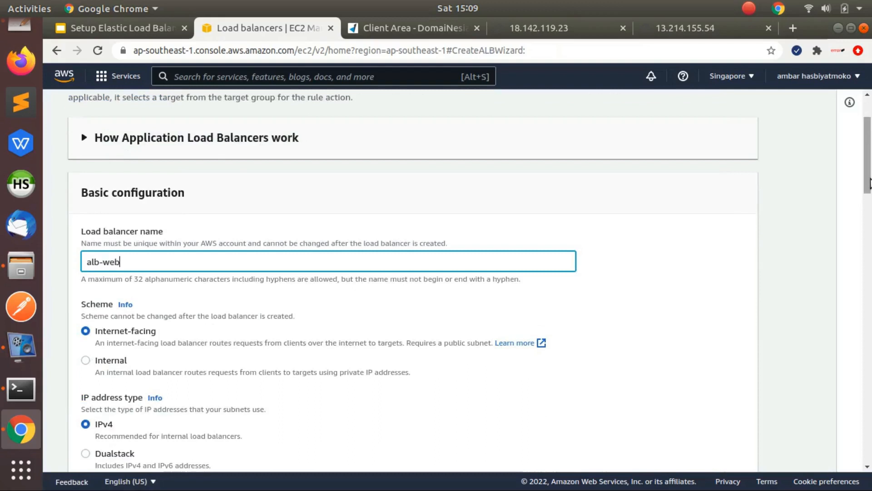
pyautogui.press('BackSpace')
pyautogui.press('BackSpace')
pyautogui.press('BackSpace')
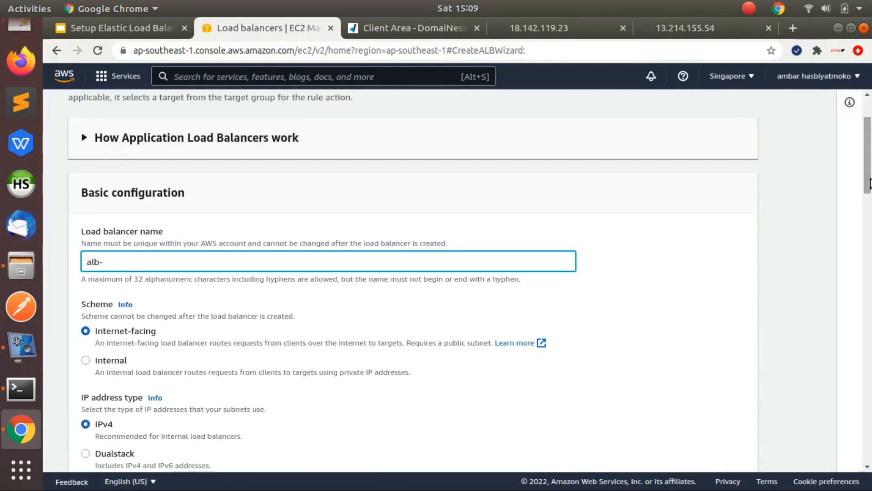
pyautogui.scroll(-4, 316, 225)
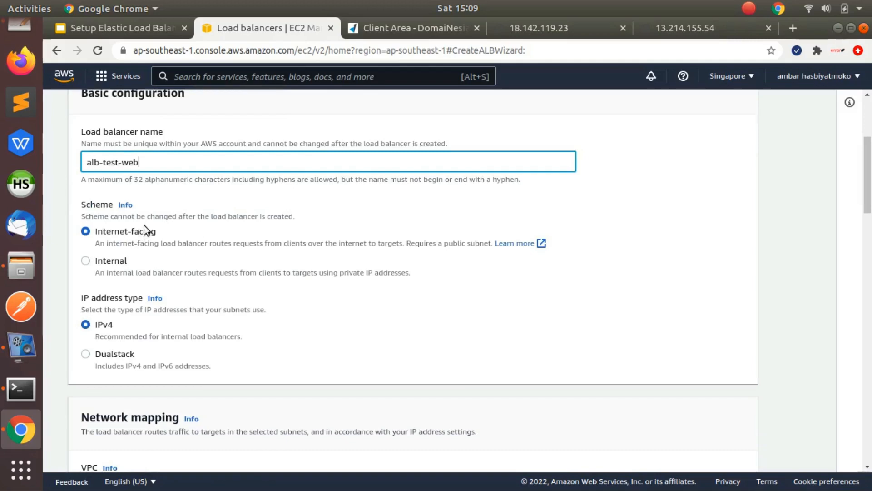
pyautogui.moveTo(96, 233); pyautogui.dragTo(156, 235)
pyautogui.click(156, 235)
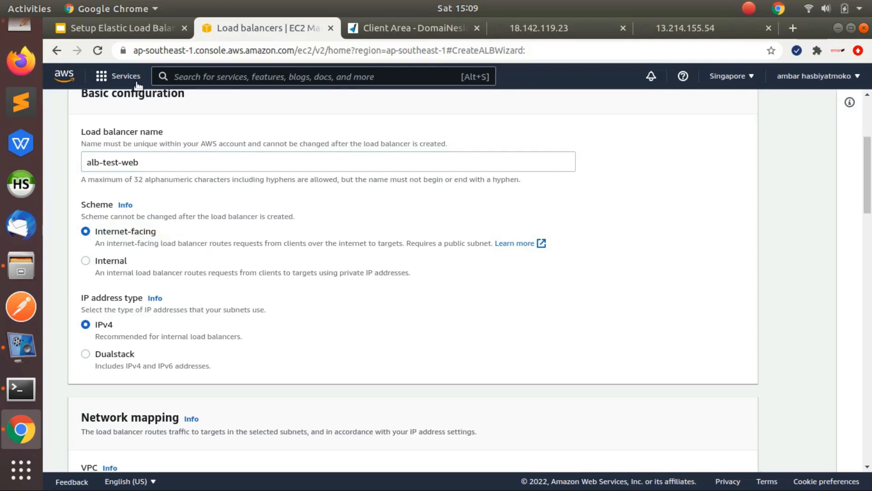
# Switch to the Google Slides presentation to examine the diagram comparing setups with and without a load balancer, and return to the AWS form.
pyautogui.click(135, 30)
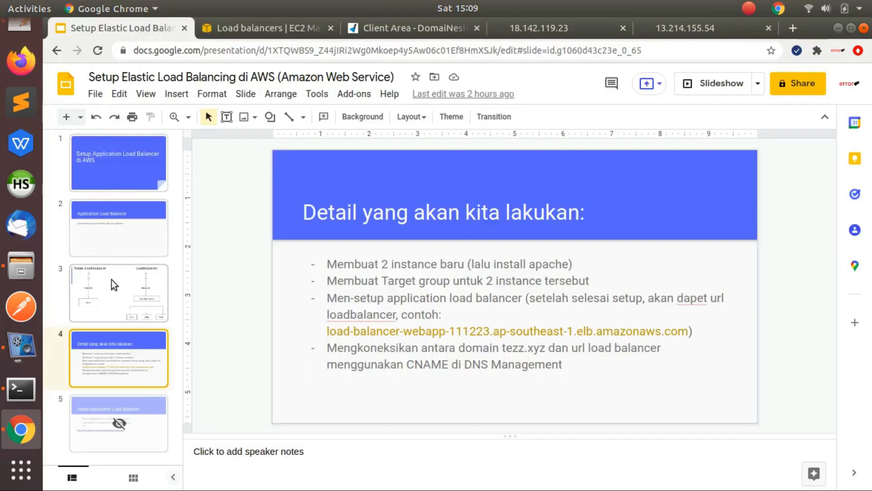
pyautogui.click(111, 279)
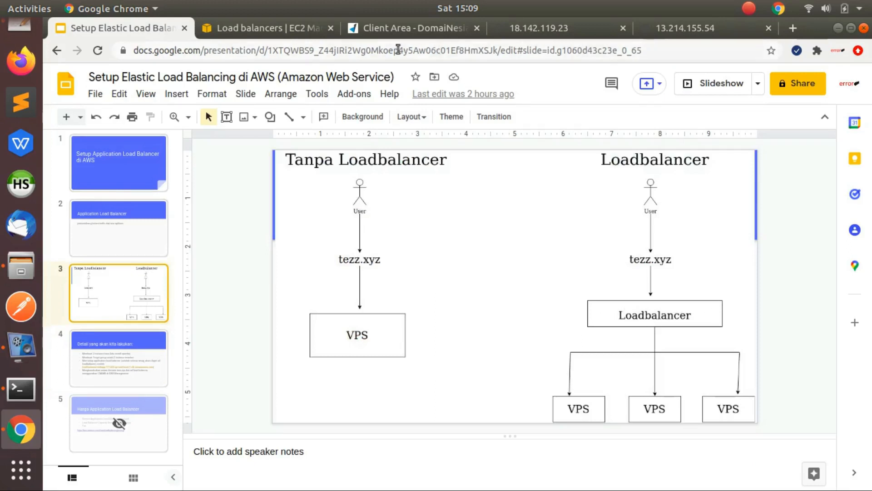
pyautogui.click(269, 27)
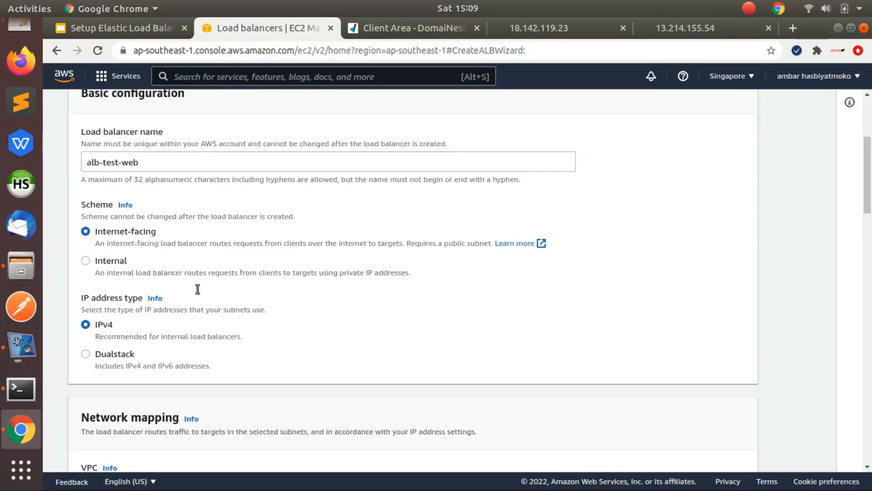
# Enable the availability zones ap-southeast-1a, ap-southeast-1b and ap-southeast-1c in the network mapping, and review their subnets.
pyautogui.moveTo(870, 193); pyautogui.dragTo(870, 256)
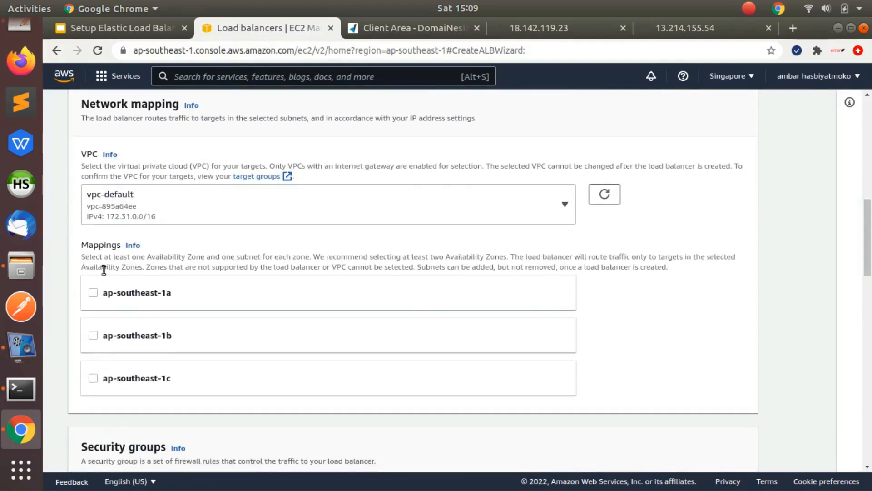
pyautogui.click(92, 293)
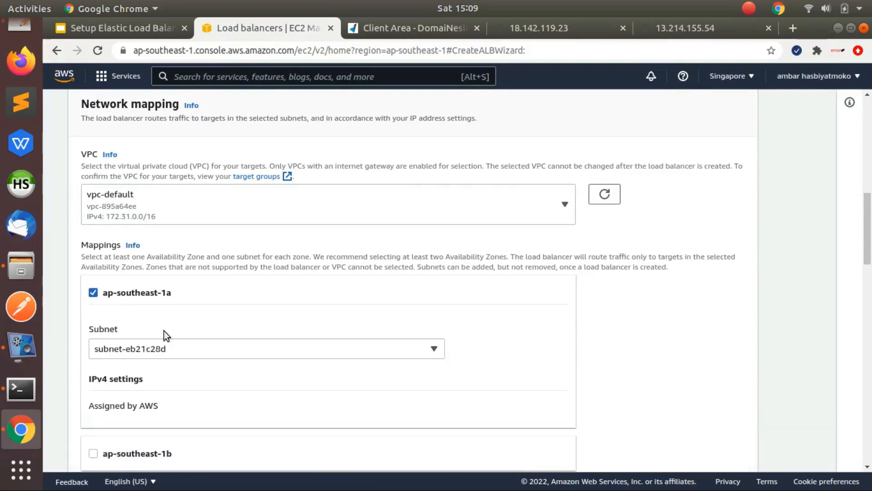
pyautogui.scroll(-3, 378, 257)
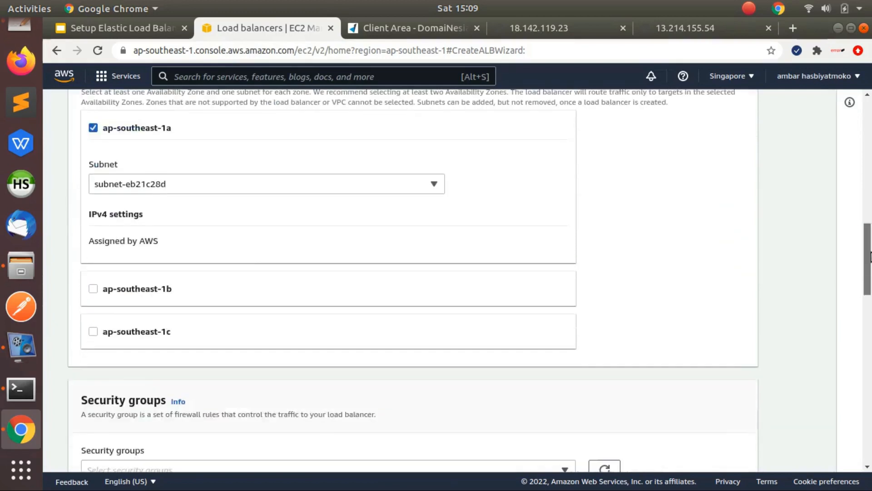
pyautogui.click(93, 289)
pyautogui.scroll(-1, 561, 291)
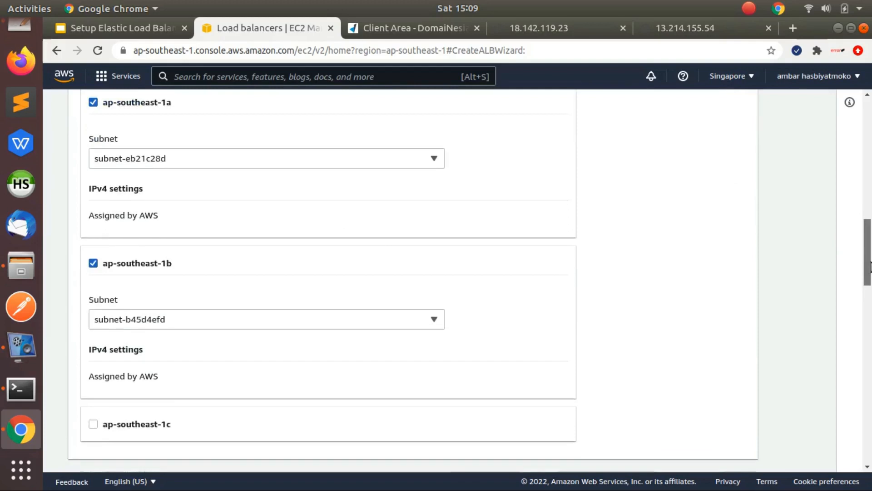
pyautogui.scroll(2, 540, 216)
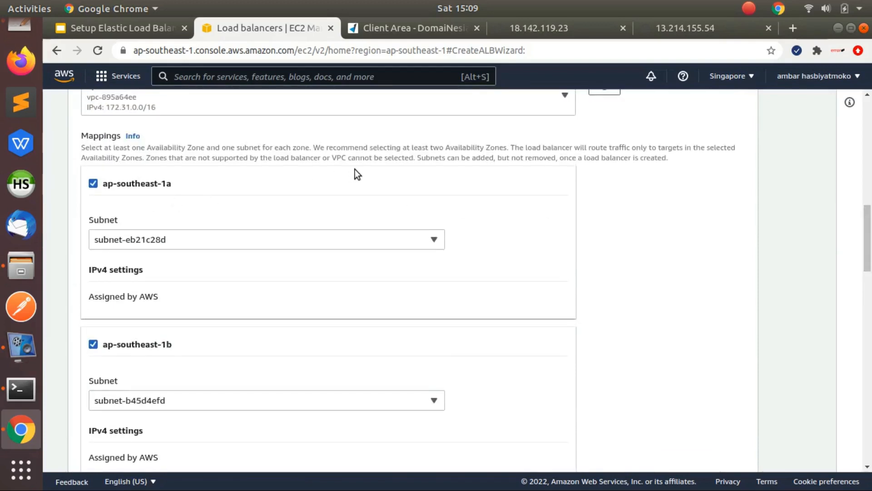
pyautogui.scroll(-4, 845, 262)
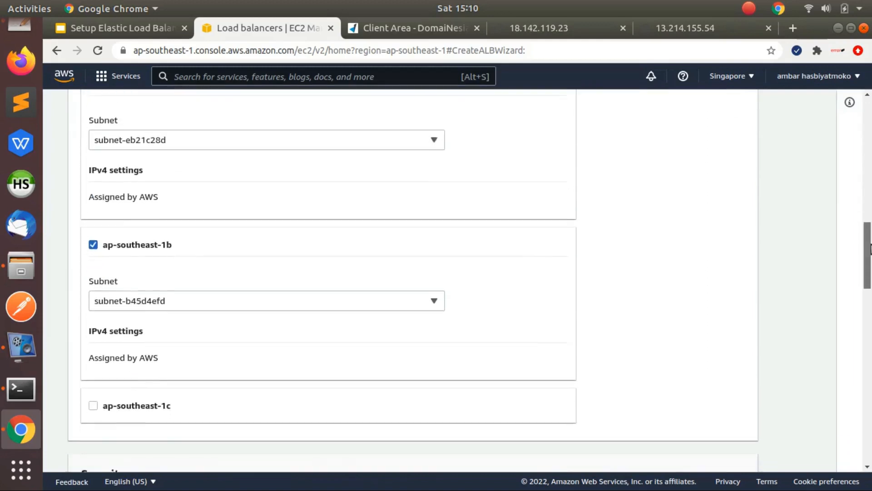
pyautogui.click(93, 280)
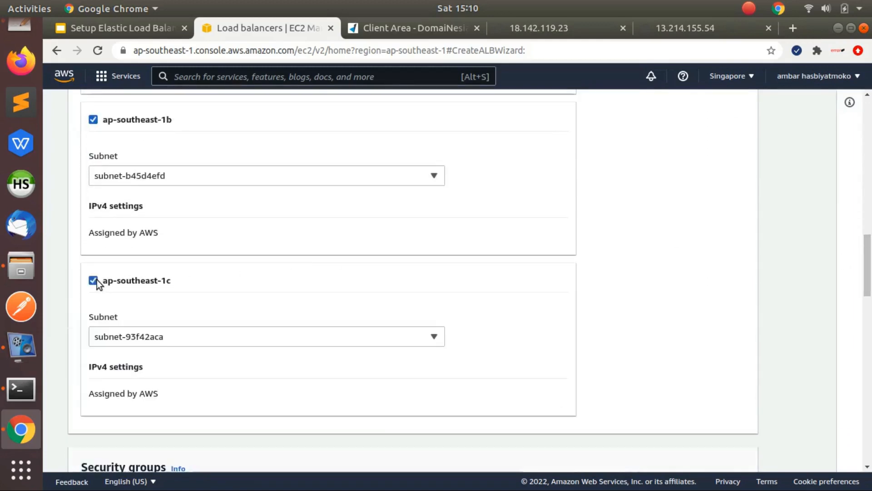
pyautogui.moveTo(869, 266)
pyautogui.mouseDown()
pyautogui.moveTo(869, 295)
pyautogui.moveTo(870, 278)
pyautogui.mouseUp()
pyautogui.scroll(3, 489, 145)
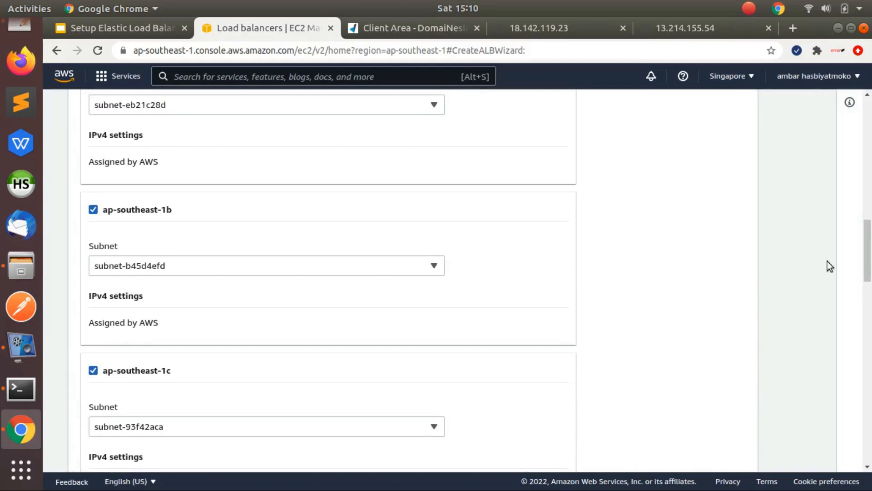
pyautogui.scroll(3, 545, 223)
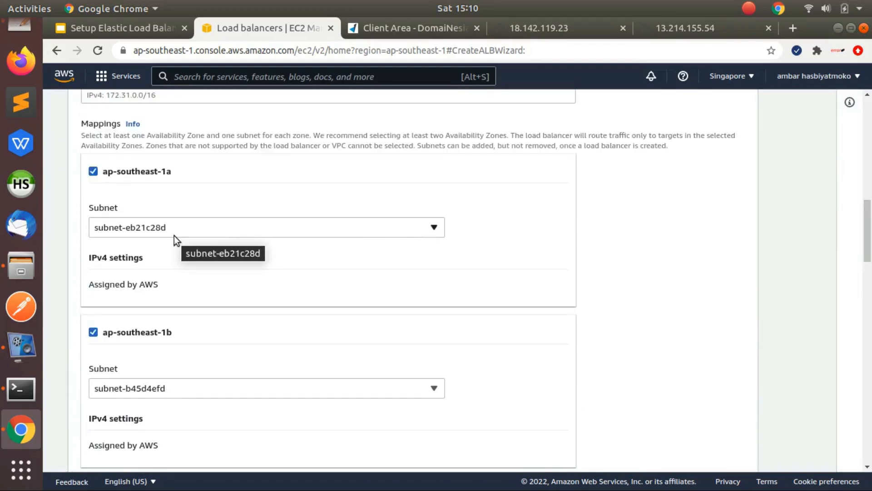
# Start a new security group from the load balancer form, using sgroup-test-web as both its name and description.
pyautogui.moveTo(869, 247); pyautogui.dragTo(870, 309)
pyautogui.scroll(-3, 593, 324)
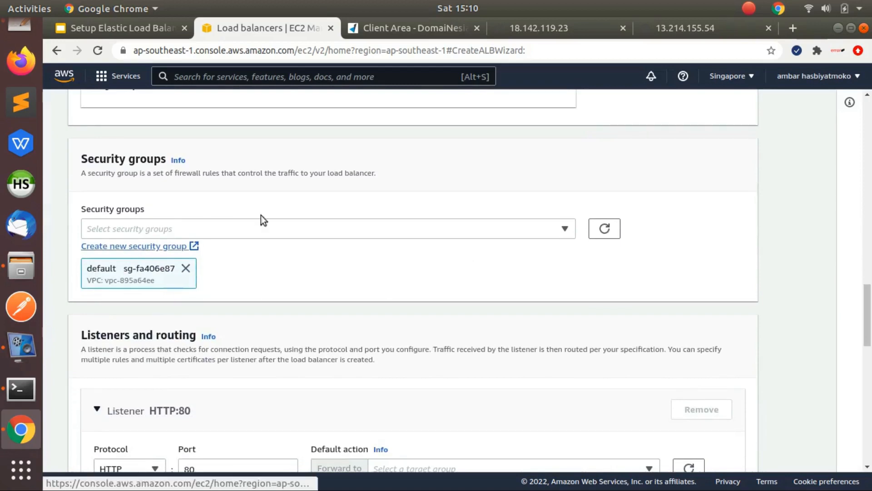
pyautogui.click(181, 246)
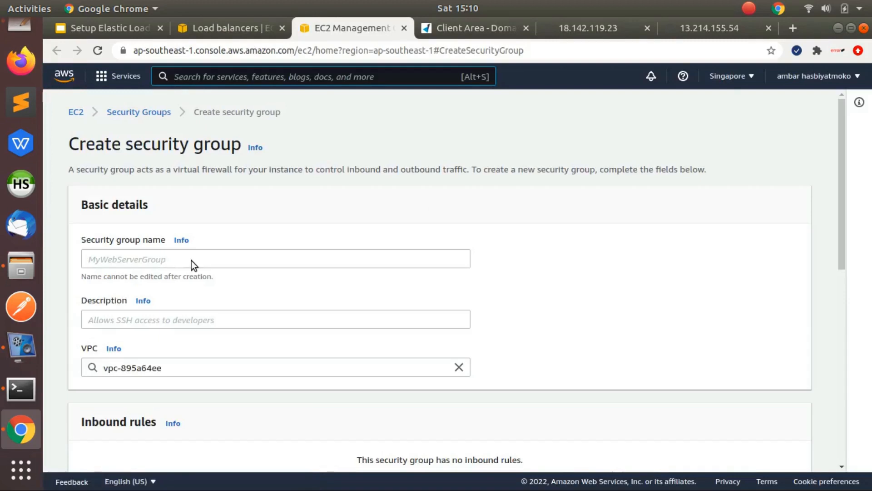
pyautogui.click(191, 260)
pyautogui.write('sgroup-test-web')
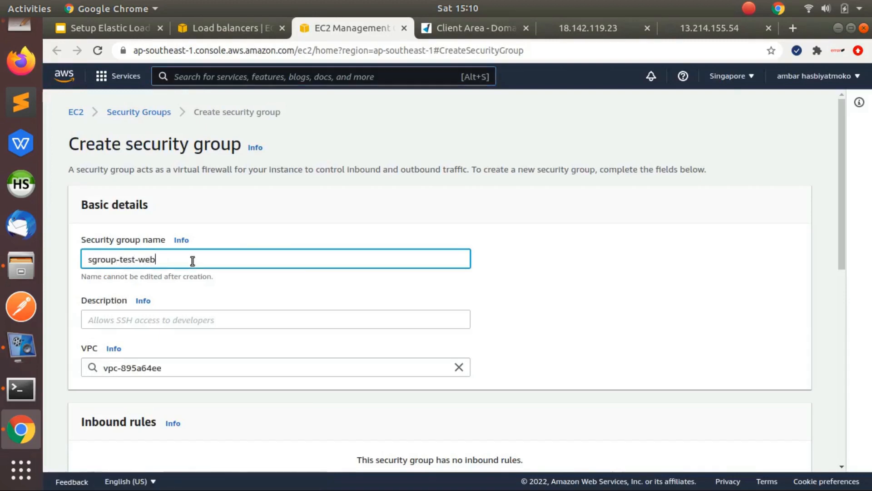
pyautogui.hotkey('ctrl', 'a')
pyautogui.hotkey('ctrl', 'c')
pyautogui.press('Tab')
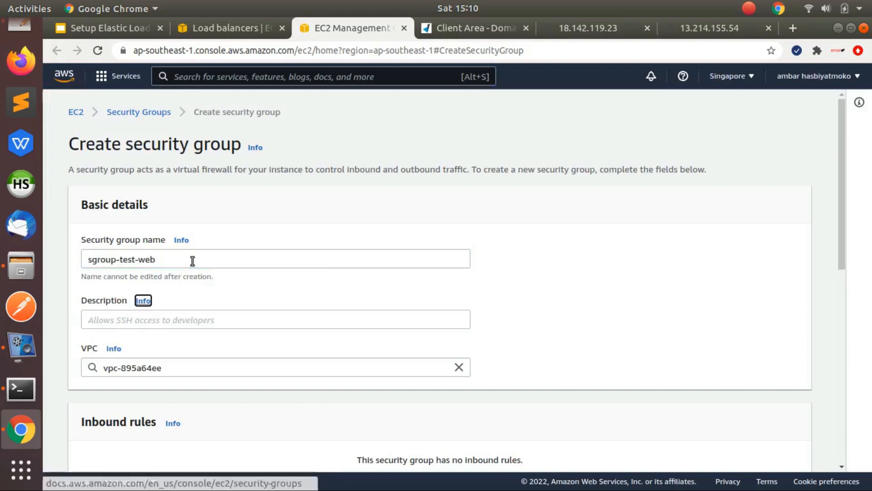
pyautogui.click(169, 313)
pyautogui.hotkey('ctrl', 'v')
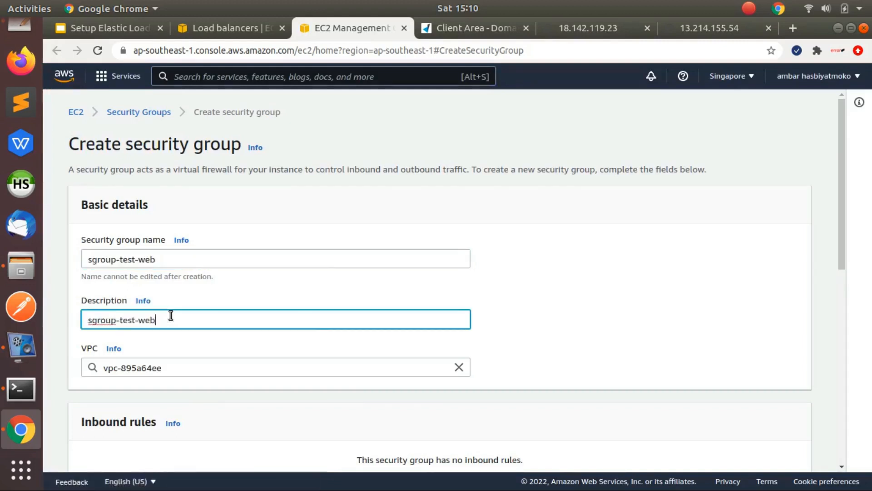
# Clear the security group's VPC and select vpc-895a64ee (vpc-default) for it.
pyautogui.click(219, 366)
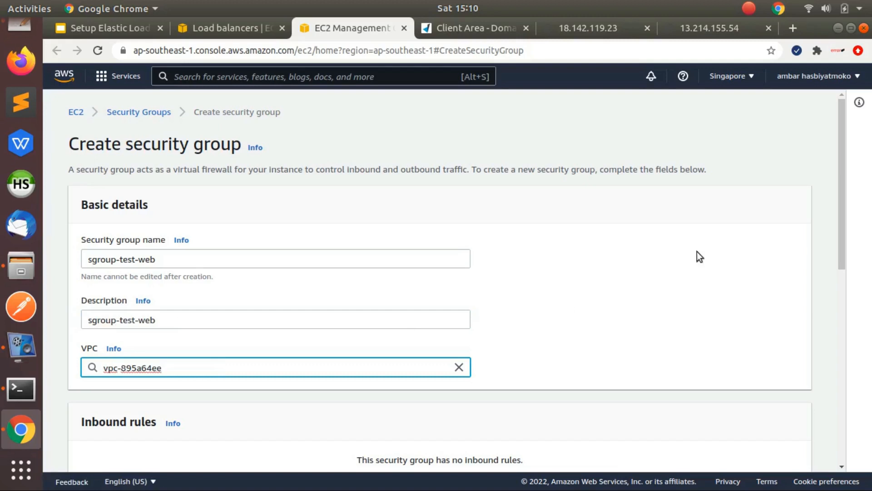
pyautogui.moveTo(838, 184); pyautogui.dragTo(838, 235)
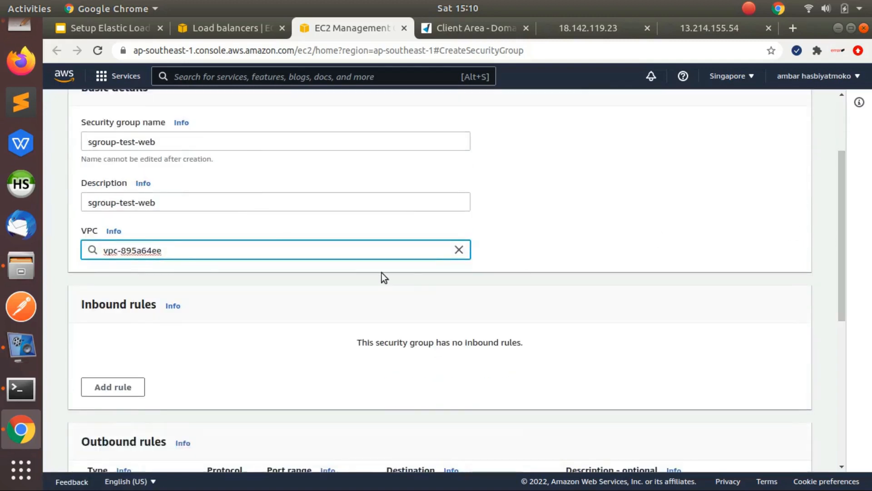
pyautogui.click(627, 256)
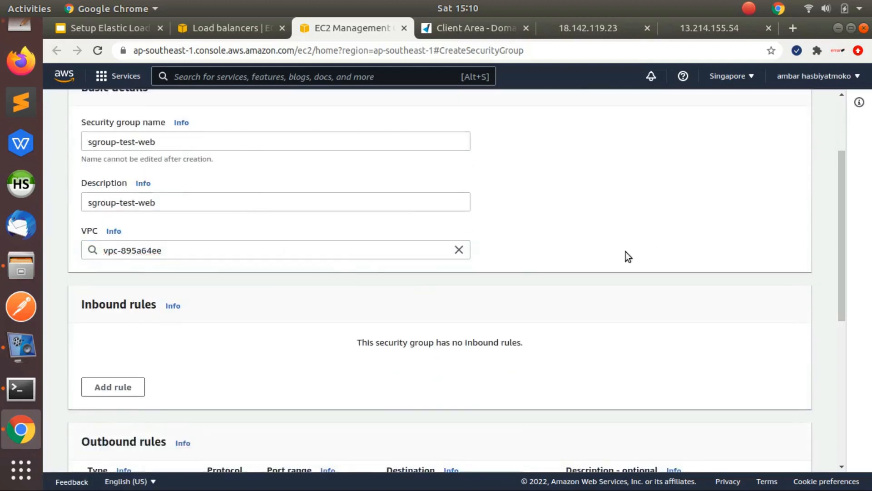
pyautogui.click(459, 250)
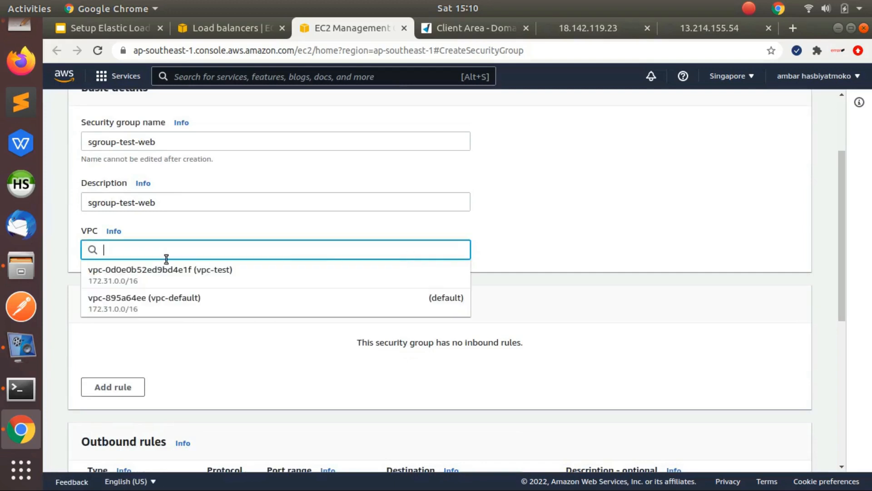
pyautogui.click(161, 301)
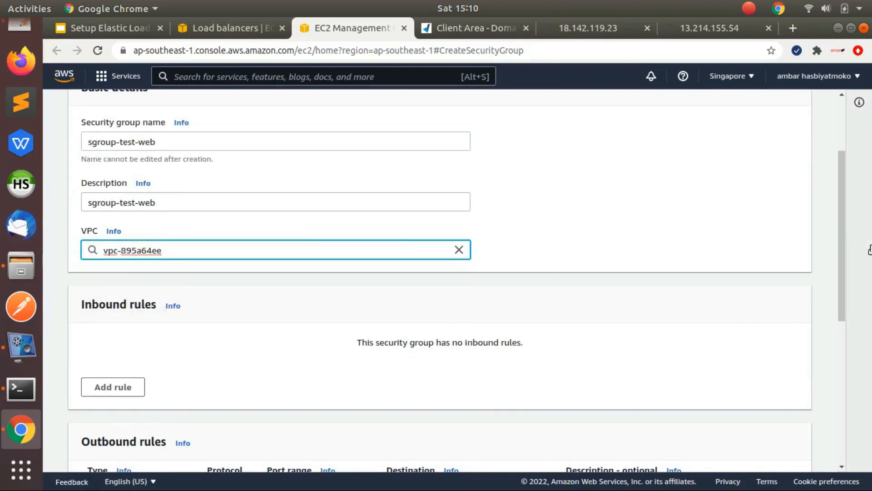
# Add an inbound rule of type HTTP with the source set to Anywhere-IPv4.
pyautogui.moveTo(841, 210); pyautogui.dragTo(841, 279)
pyautogui.click(118, 234)
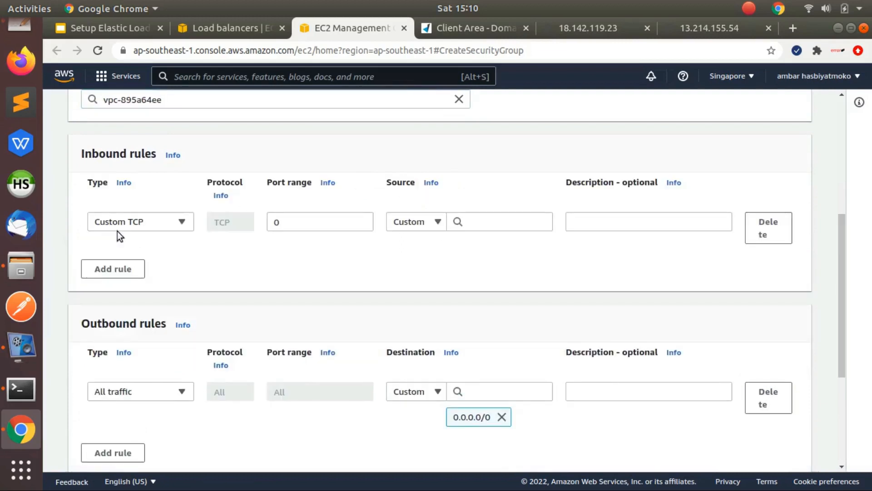
pyautogui.click(143, 221)
pyautogui.moveTo(187, 283); pyautogui.dragTo(182, 334)
pyautogui.click(113, 336)
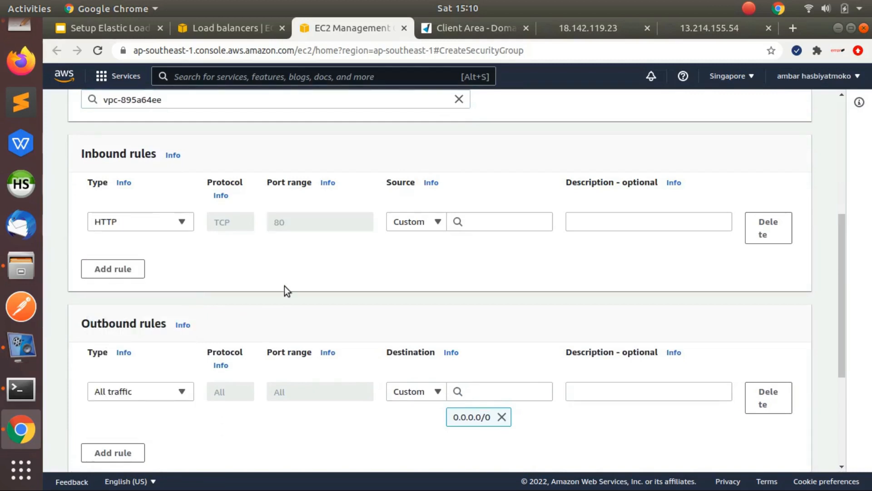
pyautogui.click(412, 222)
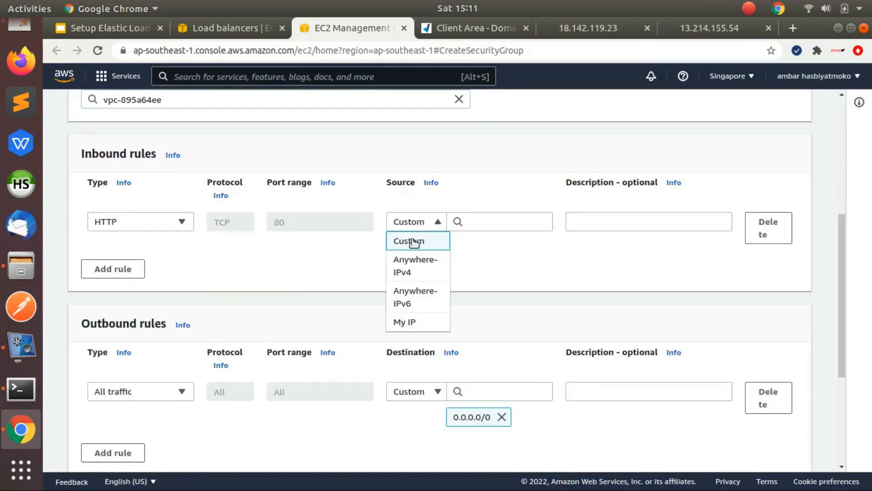
pyautogui.click(418, 268)
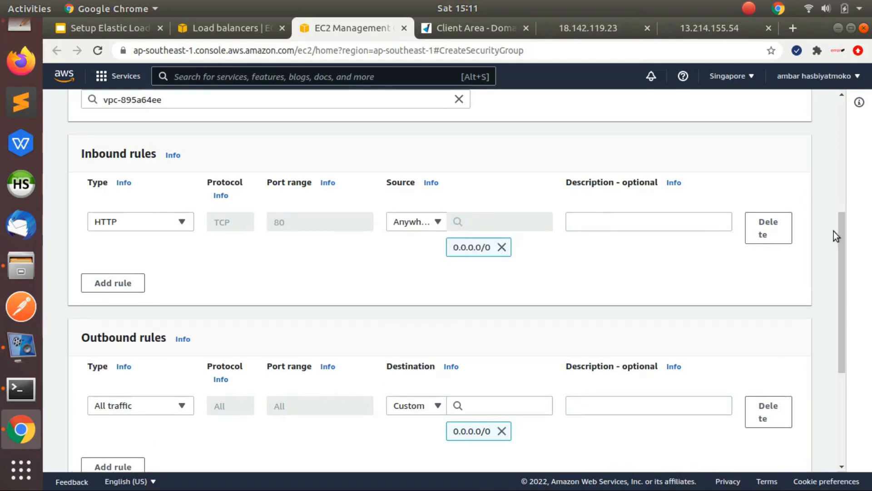
# Create the security group and return to the load balancer form's security group section.
pyautogui.moveTo(840, 236); pyautogui.dragTo(827, 388)
pyautogui.click(757, 456)
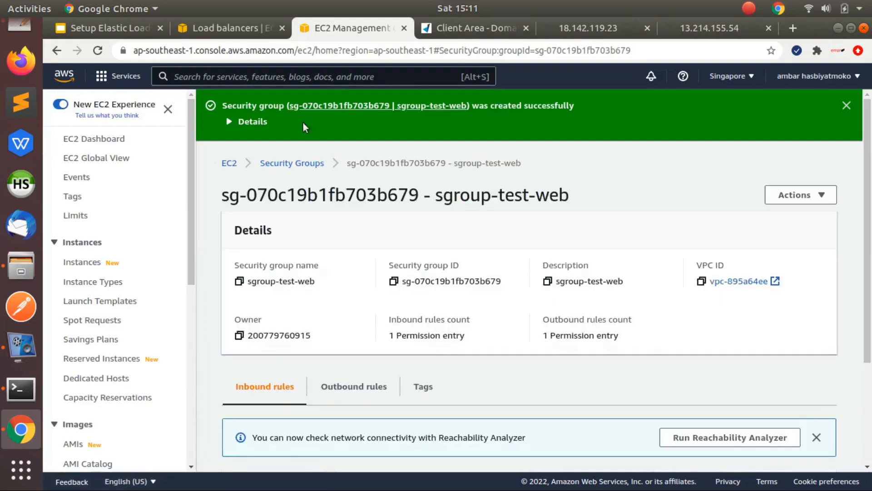
pyautogui.click(247, 27)
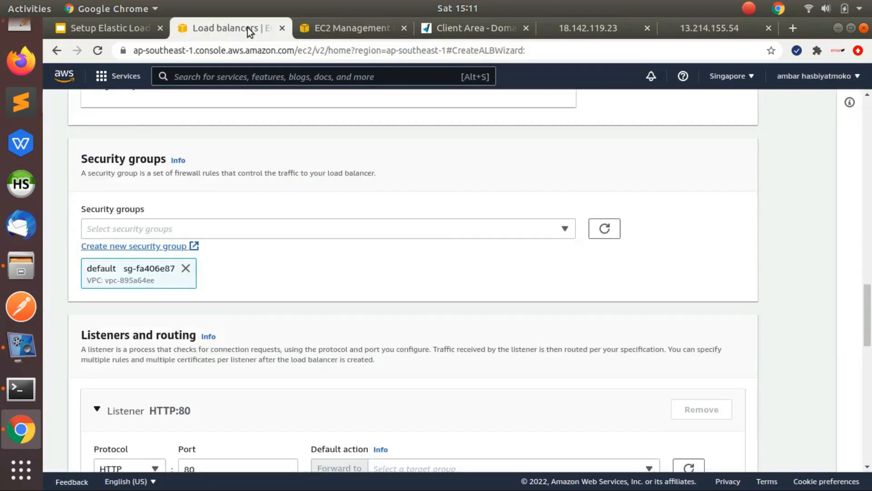
# Refresh the available security groups and remove the default group from the load balancer's selection.
pyautogui.click(185, 268)
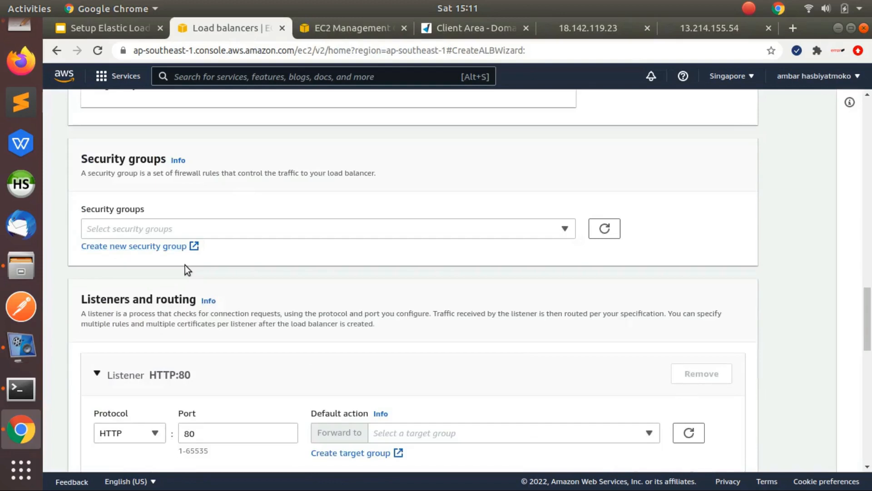
pyautogui.click(604, 228)
pyautogui.click(244, 227)
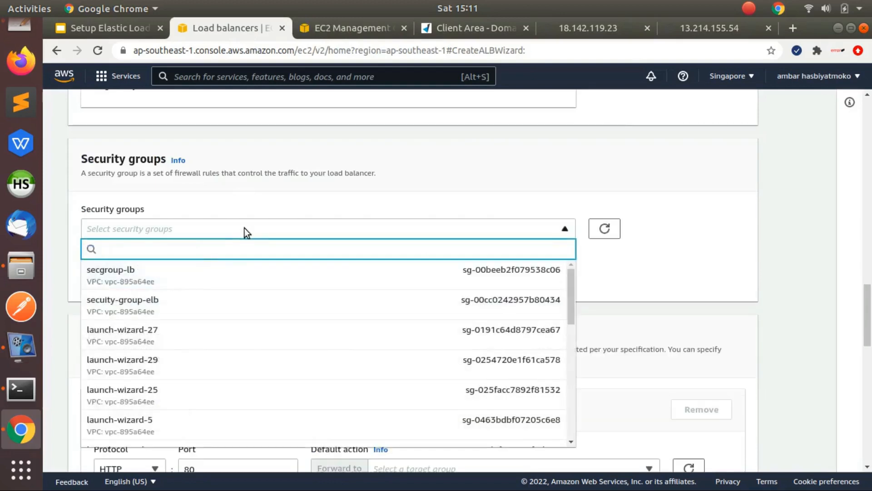
pyautogui.click(245, 228)
pyautogui.click(185, 268)
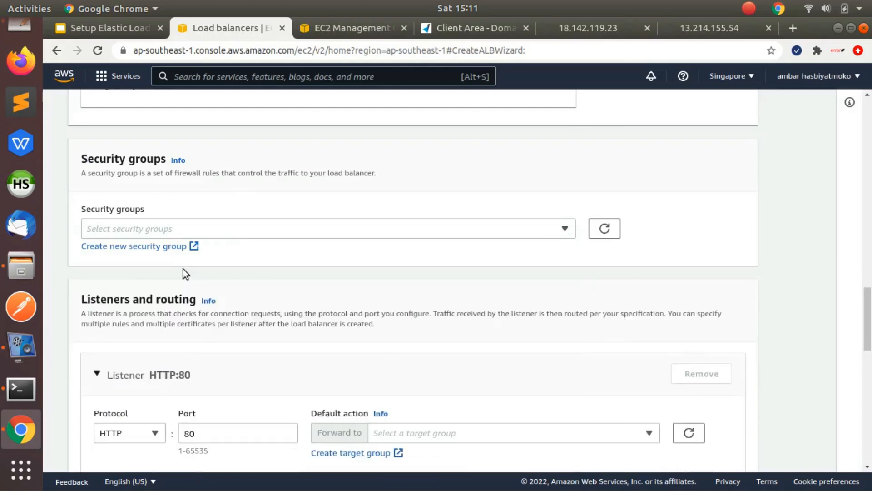
# Check the new security group's name, search the security groups for "test", and assign sgroup-test-web to the load balancer.
pyautogui.click(231, 232)
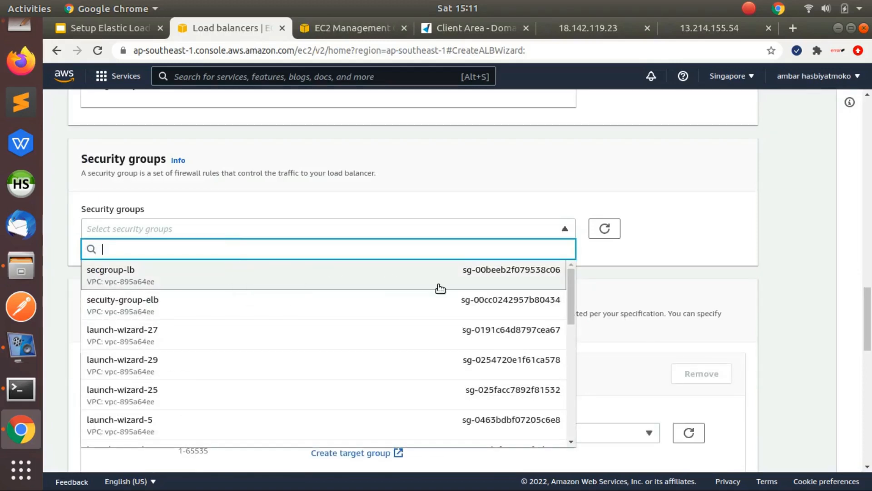
pyautogui.moveTo(569, 288); pyautogui.dragTo(559, 306)
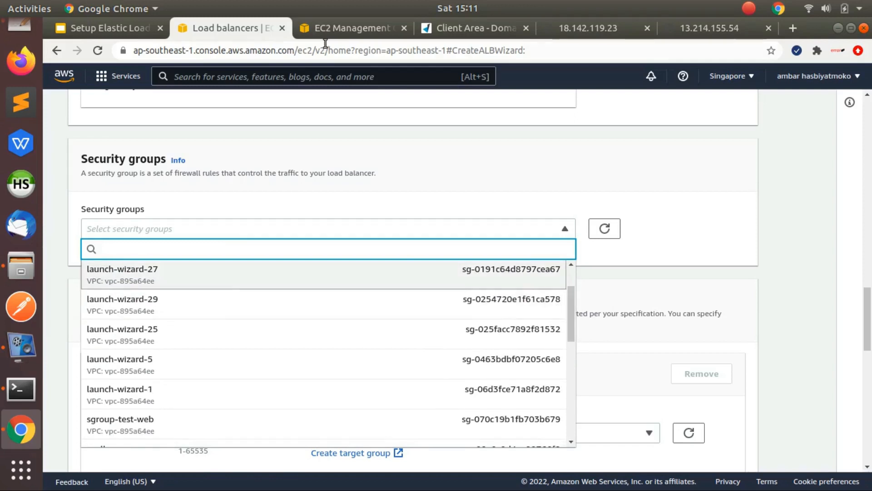
pyautogui.click(342, 30)
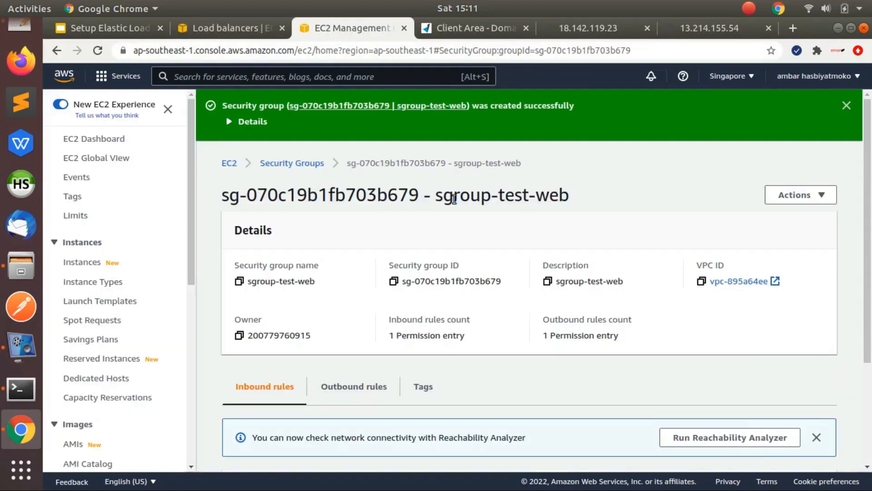
pyautogui.click(237, 28)
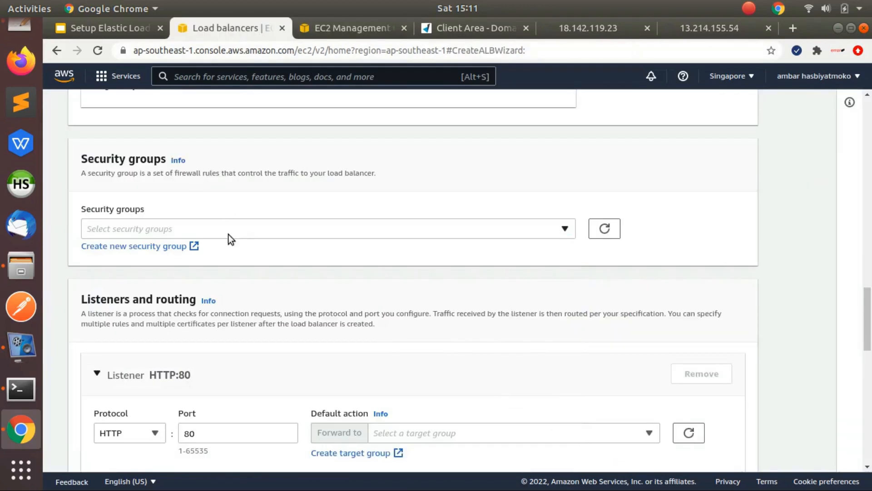
pyautogui.click(293, 235)
pyautogui.write('test')
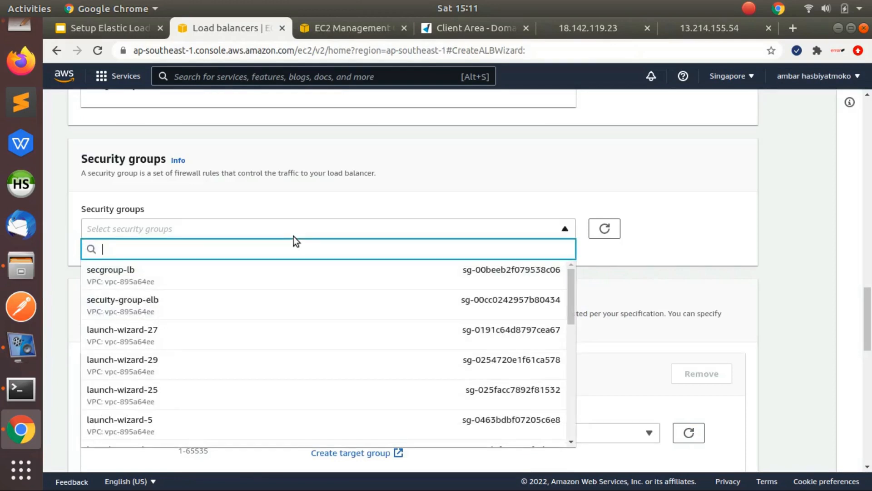
pyautogui.click(217, 278)
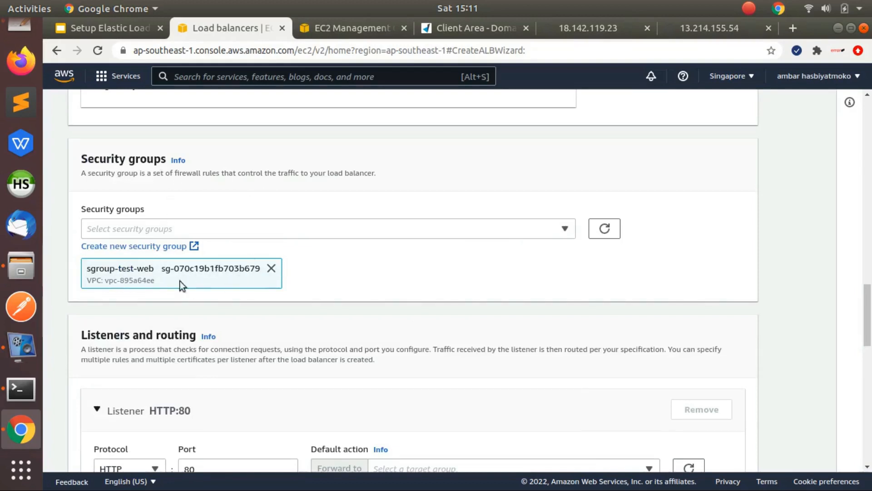
# Check the inbound rules of the sgroup-test-web security group and return to the load balancer form.
pyautogui.scroll(-4, 499, 255)
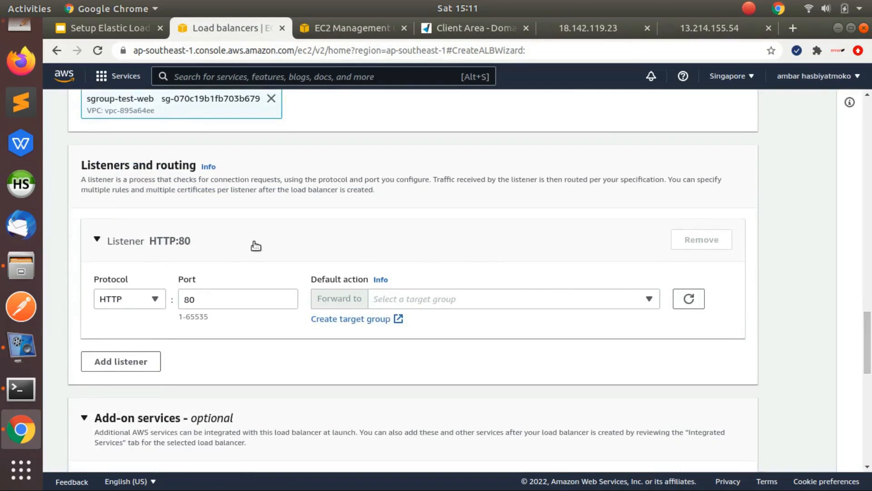
pyautogui.click(361, 36)
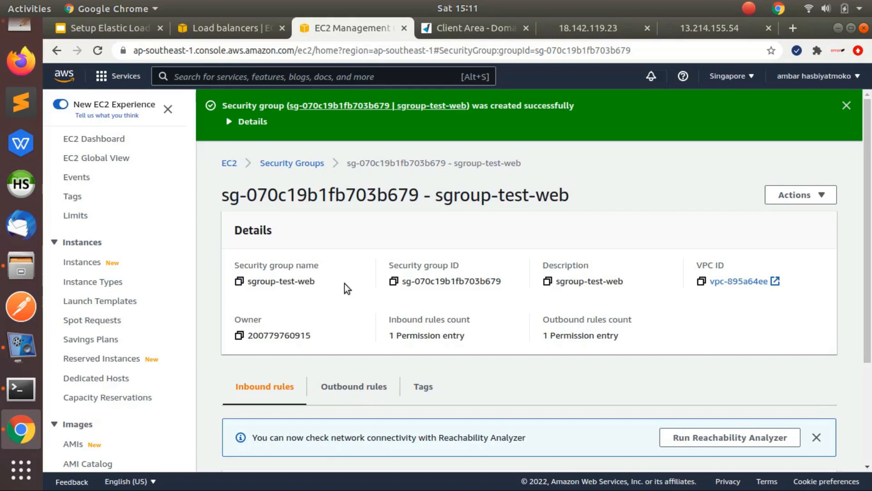
pyautogui.scroll(-3, 494, 241)
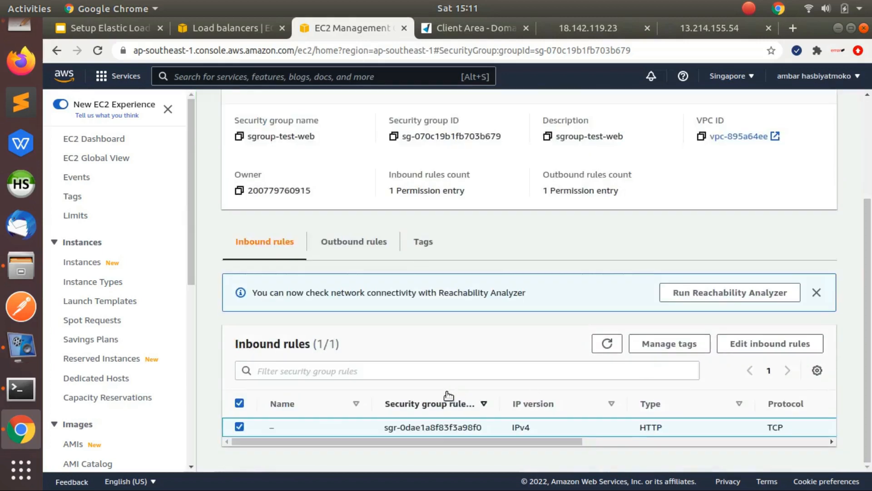
pyautogui.click(243, 35)
# Review the load balancer's configuration summary and try to create it without a target group.
pyautogui.moveTo(869, 341); pyautogui.dragTo(870, 424)
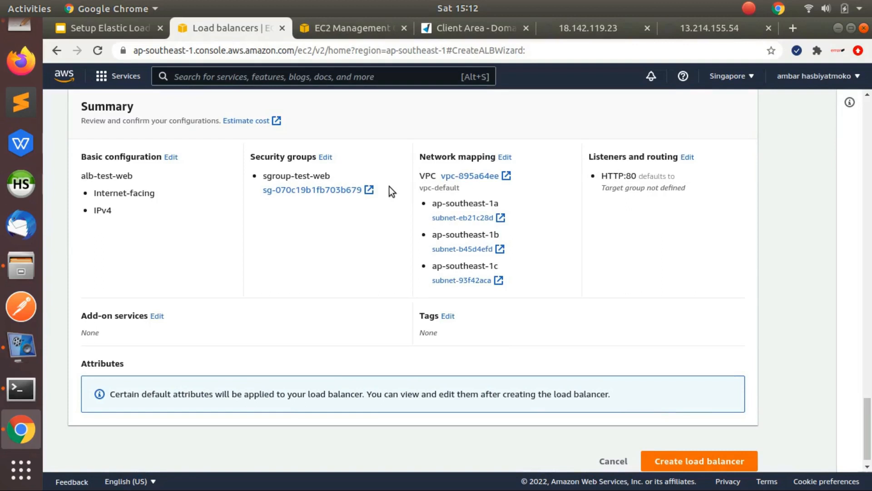
pyautogui.moveTo(869, 414); pyautogui.dragTo(869, 422)
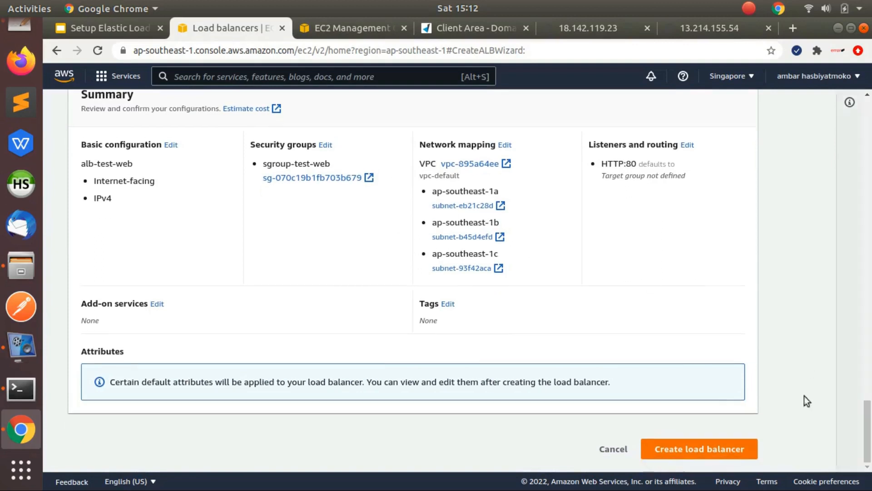
pyautogui.click(700, 449)
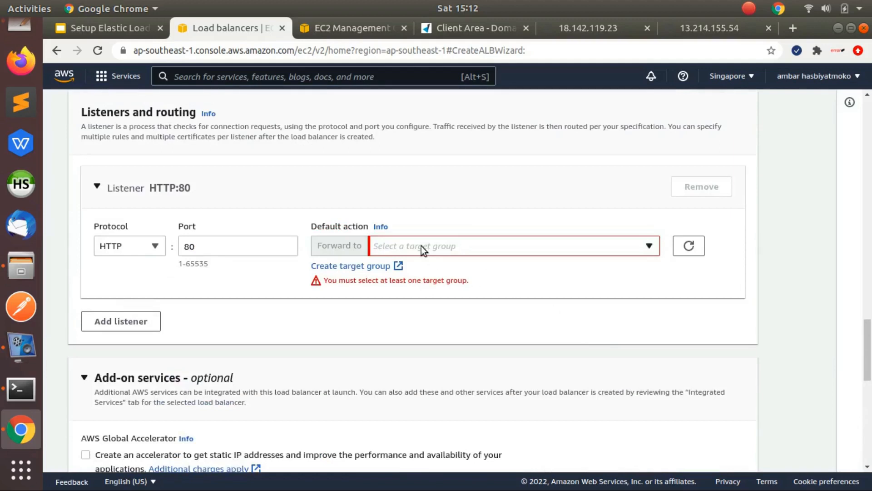
# Examine targetgroup-test-web and its registered targets in the EC2 console, and return to the load balancer form.
pyautogui.click(456, 245)
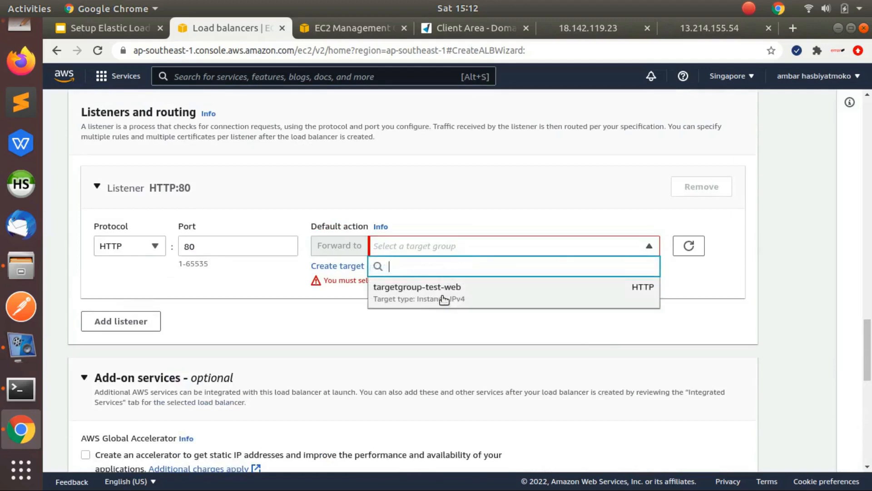
pyautogui.click(456, 184)
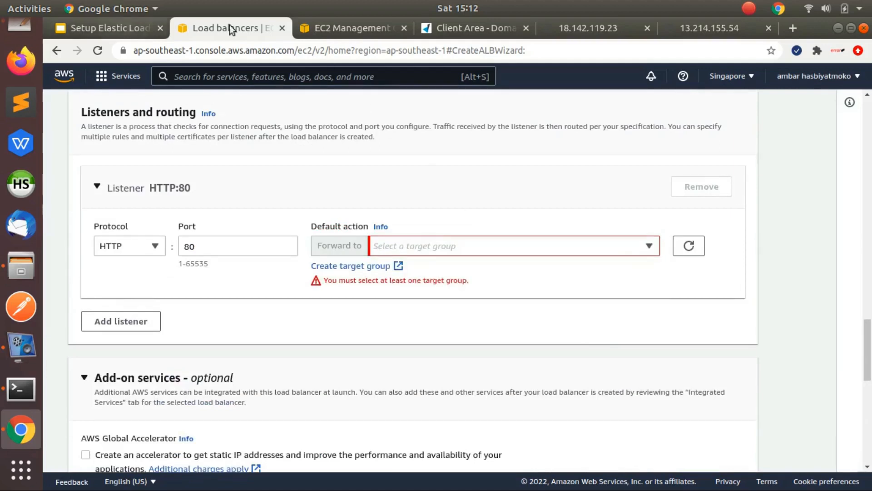
pyautogui.click(314, 30)
pyautogui.moveTo(193, 217); pyautogui.dragTo(180, 404)
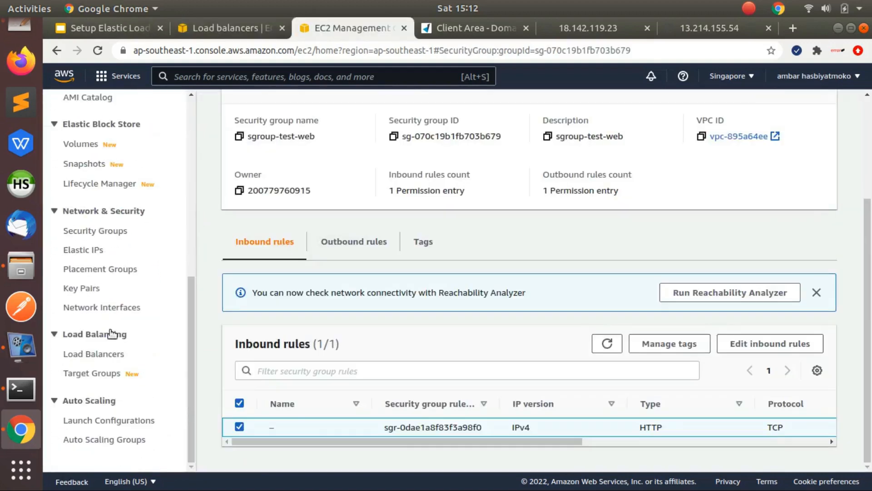
pyautogui.click(93, 373)
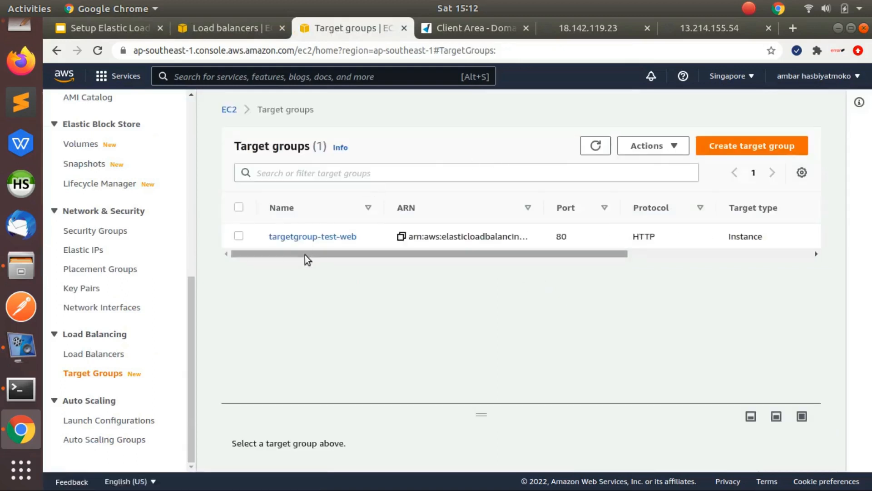
pyautogui.click(311, 236)
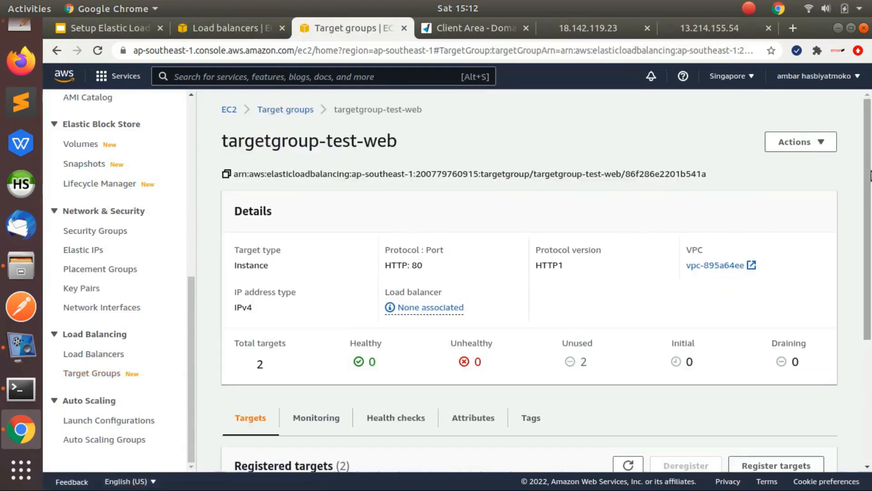
pyautogui.scroll(-5, 545, 184)
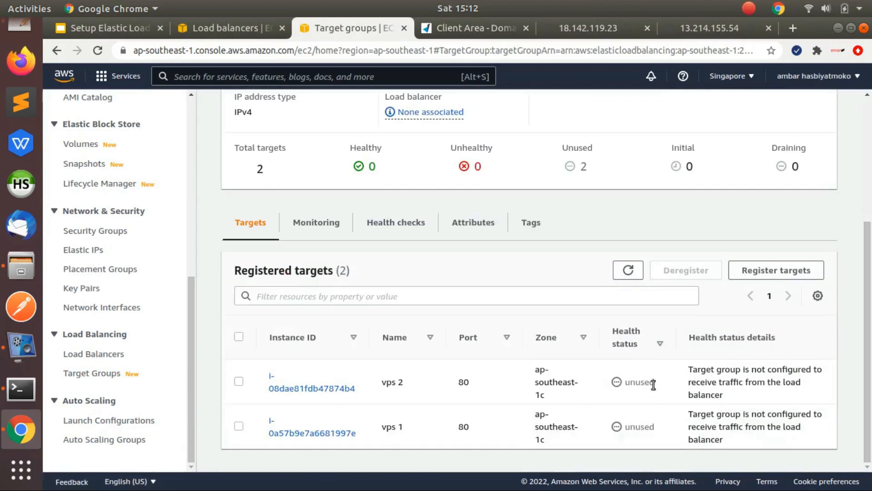
pyautogui.moveTo(647, 402); pyautogui.dragTo(651, 460)
pyautogui.click(651, 460)
pyautogui.click(249, 34)
# Forward the HTTP:80 listener to targetgroup-test-web and create the load balancer.
pyautogui.click(477, 247)
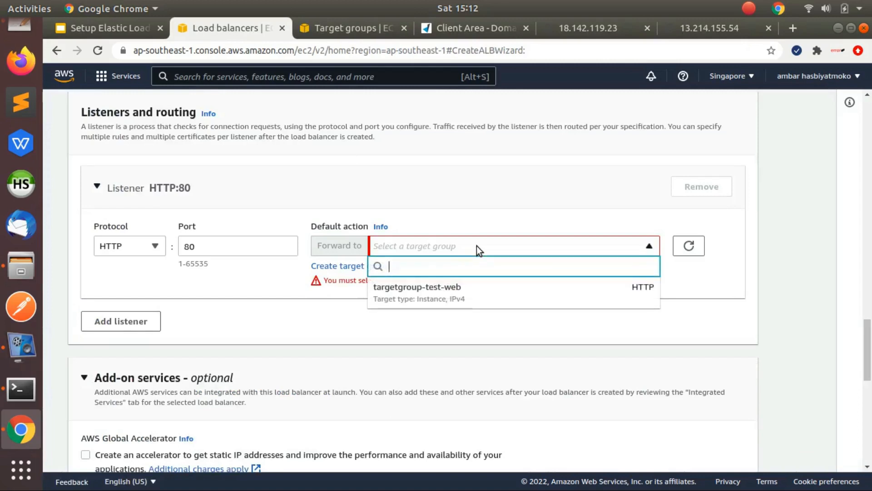
pyautogui.click(458, 287)
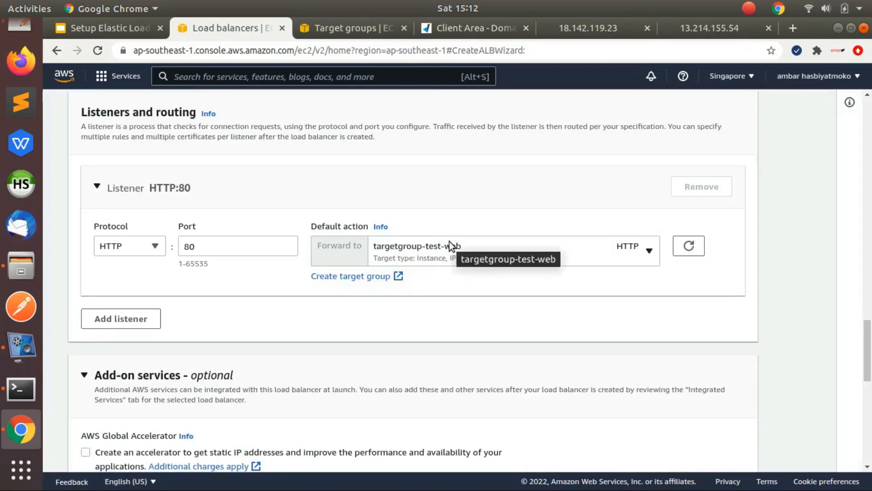
pyautogui.moveTo(868, 324); pyautogui.dragTo(867, 406)
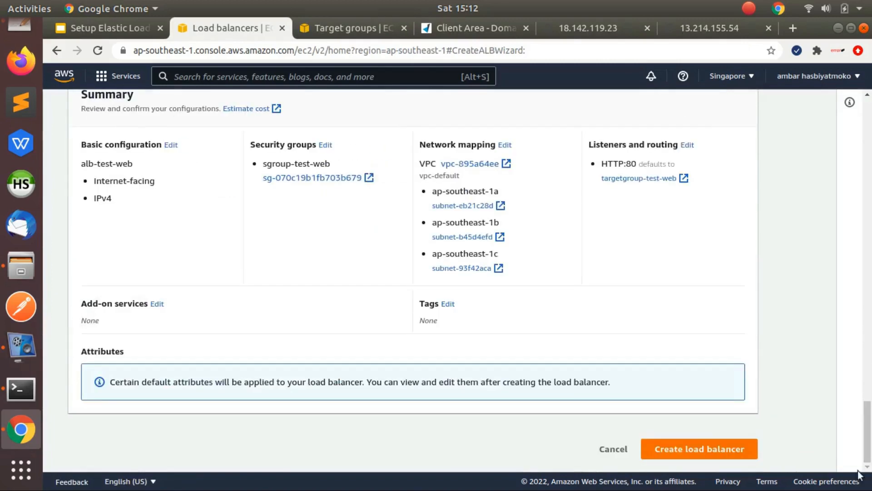
pyautogui.click(731, 451)
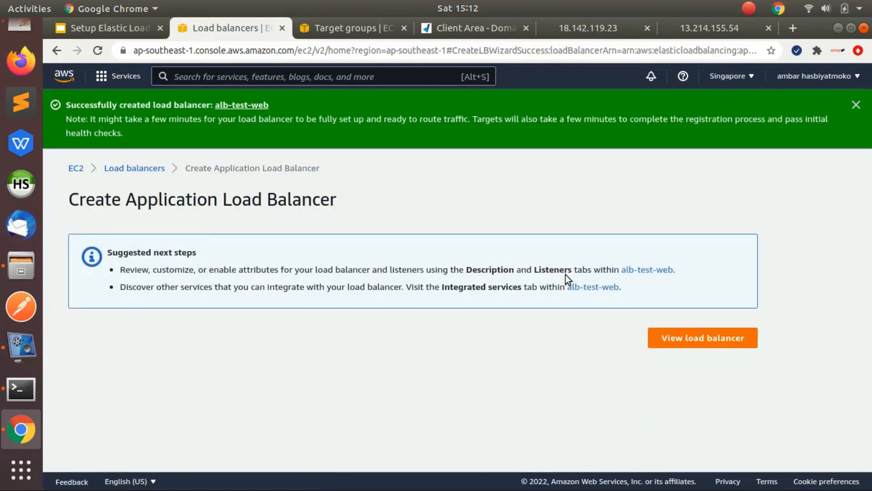
# View the newly created alb-test-web load balancer and try to enlarge its details area.
pyautogui.click(666, 338)
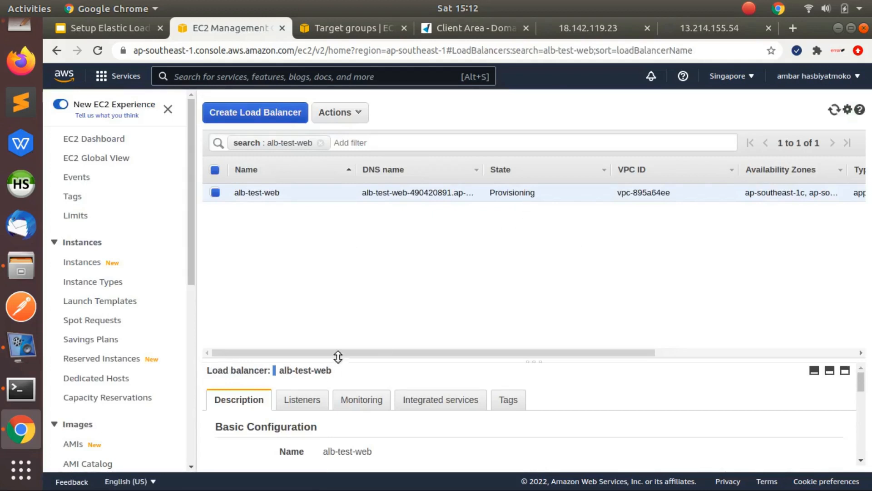
pyautogui.moveTo(326, 357); pyautogui.dragTo(523, 351)
pyautogui.moveTo(420, 354); pyautogui.dragTo(266, 361)
# Switch to the Google Slides presentation and highlight the example load balancer URL on slide 4.
pyautogui.click(127, 33)
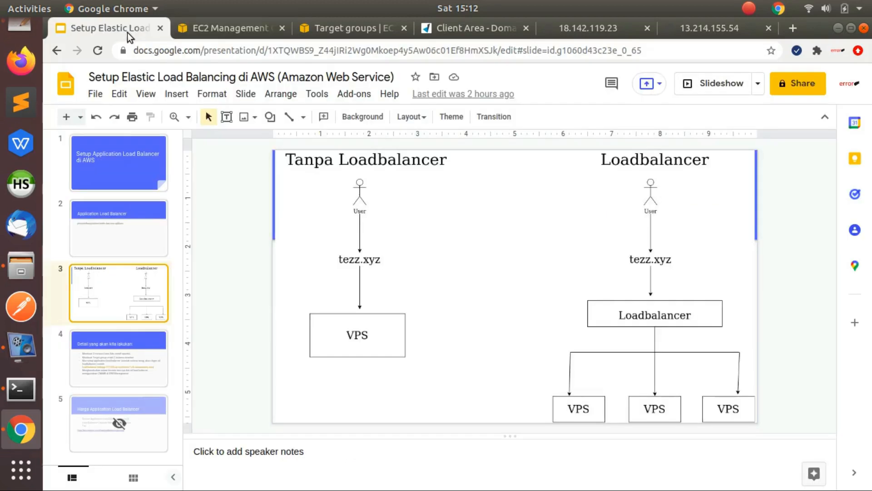
pyautogui.click(137, 359)
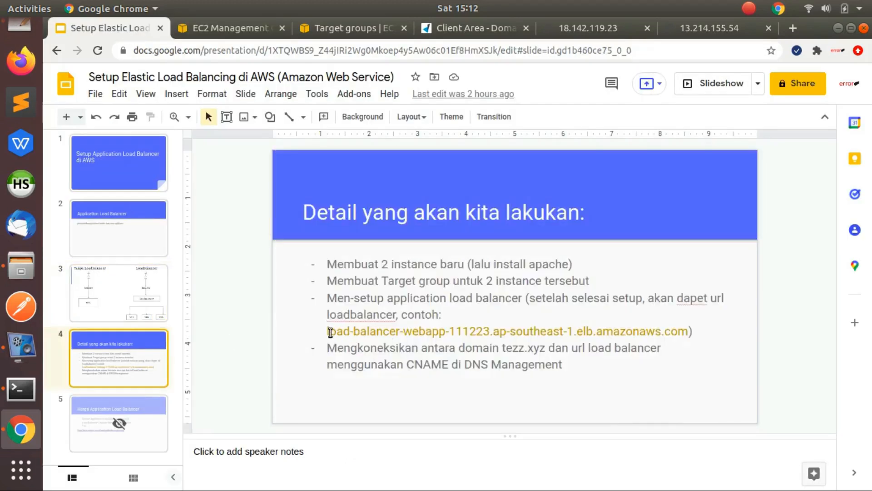
pyautogui.moveTo(331, 332); pyautogui.dragTo(646, 332)
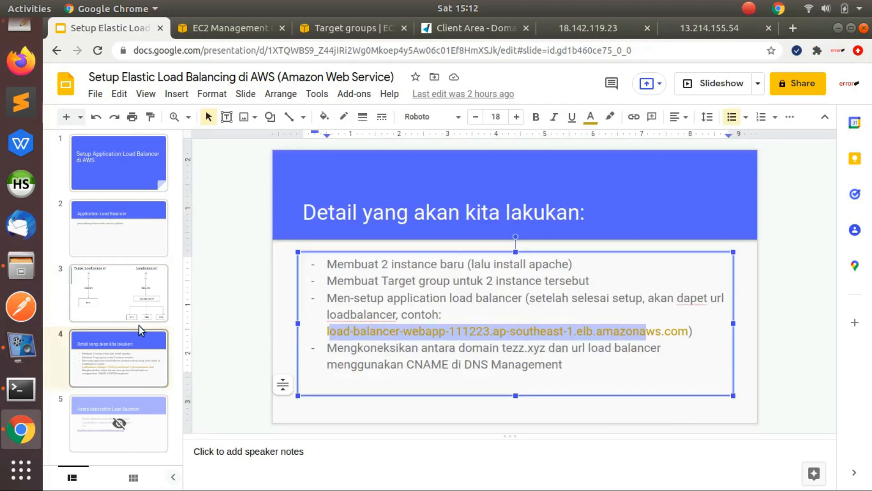
pyautogui.click(249, 330)
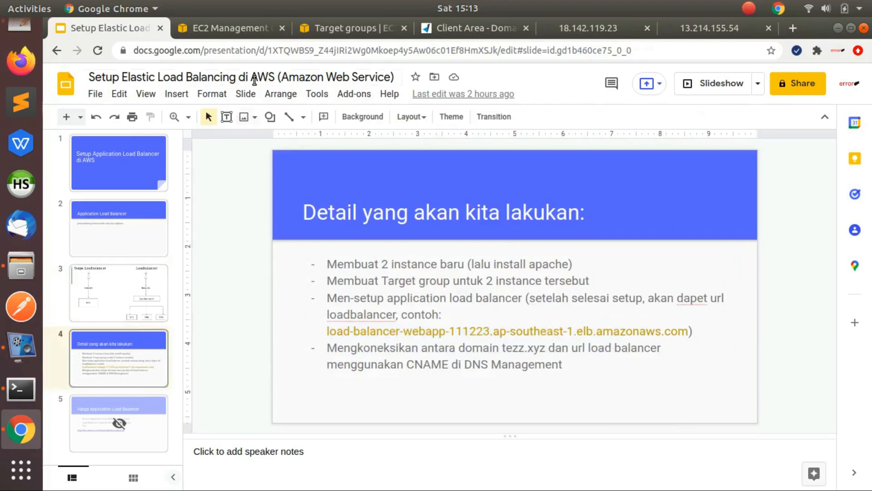
# Return to the load balancer list and enlarge the alb-test-web details to examine its DNS name.
pyautogui.click(232, 30)
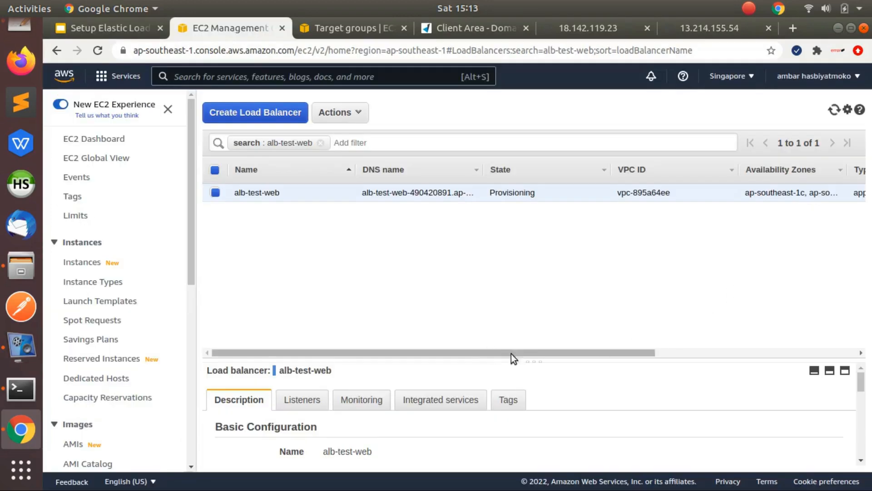
pyautogui.moveTo(531, 358); pyautogui.dragTo(526, 230)
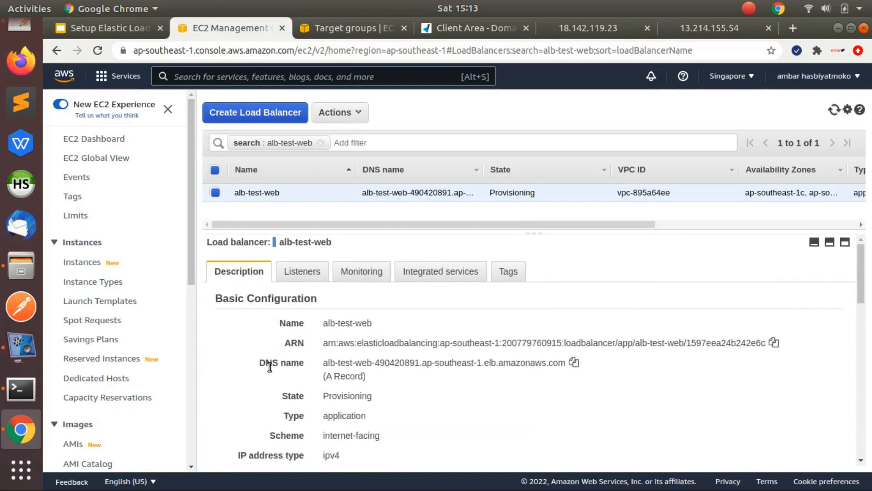
pyautogui.moveTo(261, 365); pyautogui.dragTo(568, 359)
pyautogui.click(616, 363)
# Refresh the load balancer list several times to check the state of alb-test-web.
pyautogui.click(834, 111)
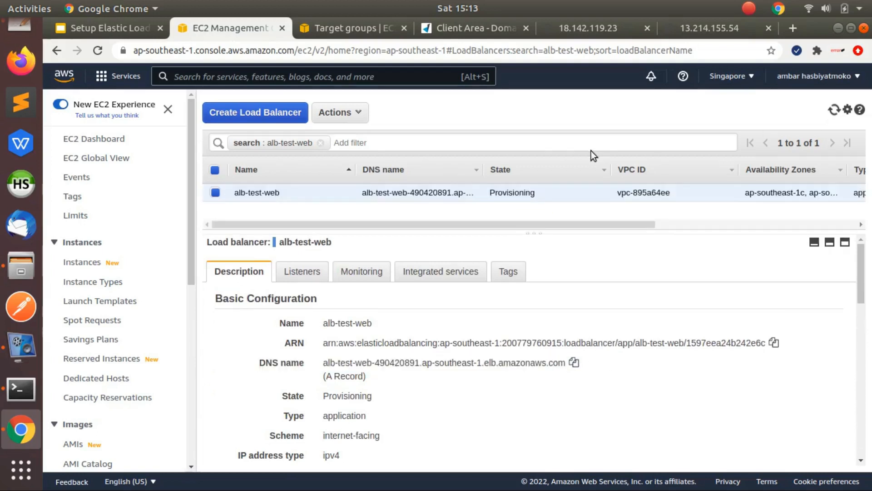
pyautogui.click(834, 113)
pyautogui.click(834, 112)
# Copy the DNS name of alb-test-web and search Google for dnschecker in a new browser tab.
pyautogui.click(574, 363)
pyautogui.hotkey('ctrl', 't')
pyautogui.write('dns')
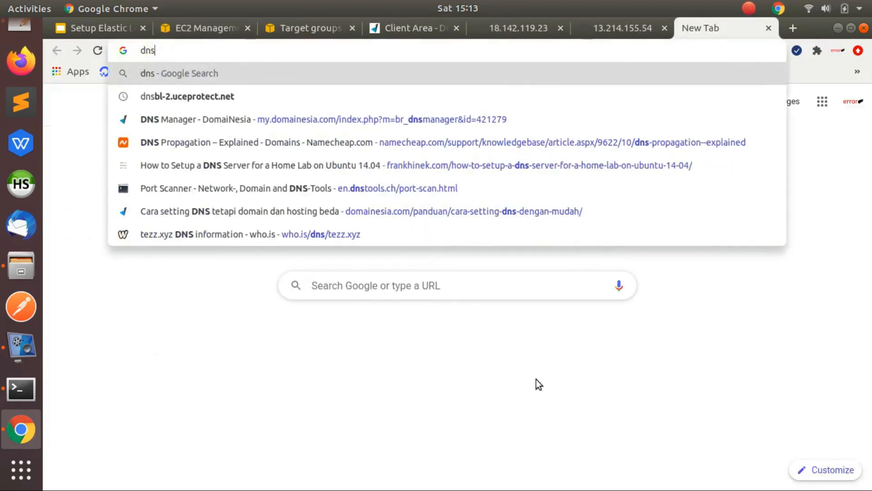
pyautogui.write('checker')
pyautogui.press('Return')
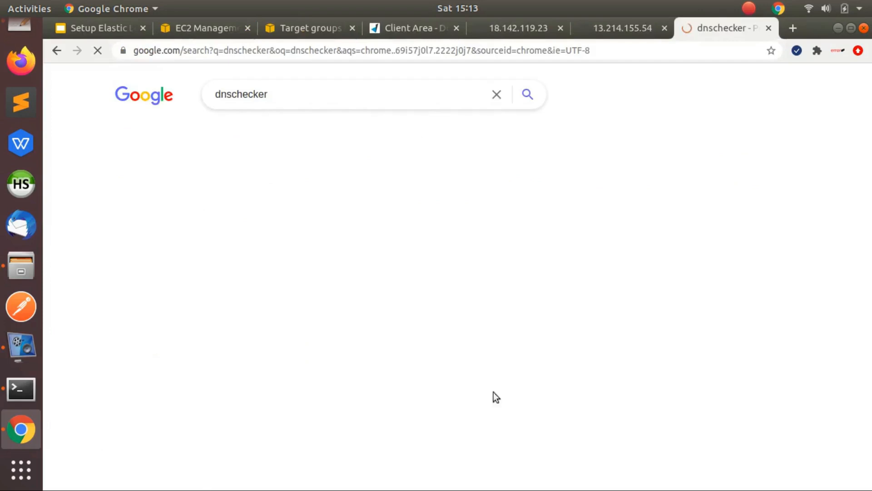
# Open dnschecker.org, block its notifications and look up the A record of the copied alb-test-web DNS name.
pyautogui.click(222, 251)
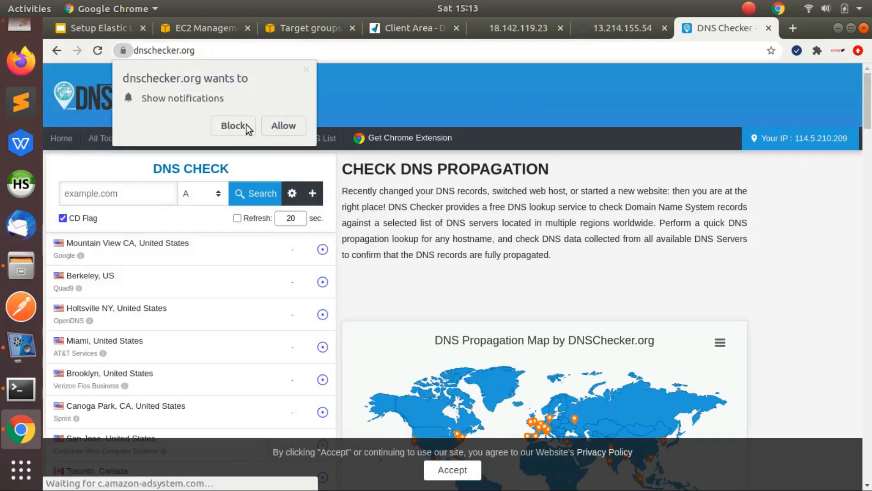
pyautogui.click(245, 125)
pyautogui.click(119, 192)
pyautogui.hotkey('ctrl', 'v')
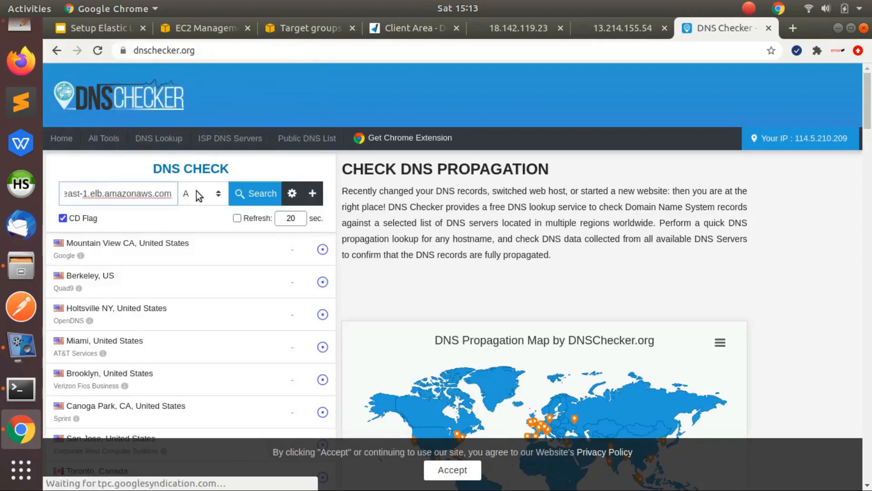
pyautogui.click(196, 194)
pyautogui.click(199, 211)
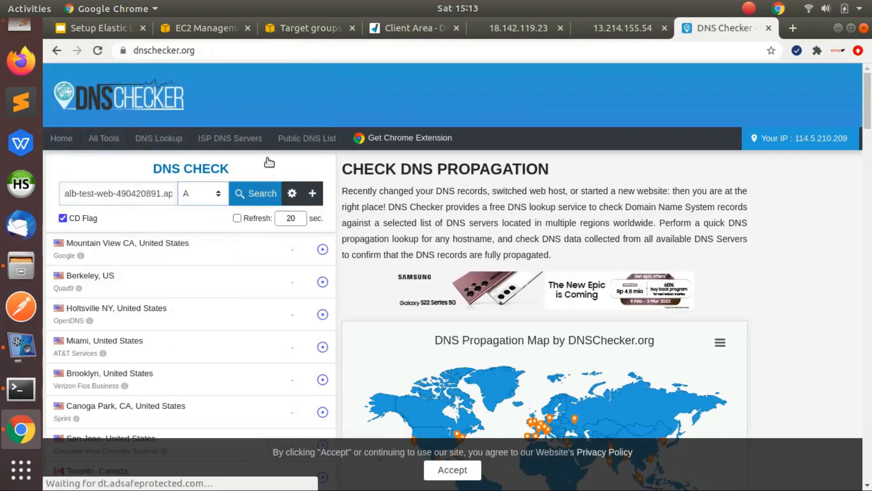
pyautogui.click(256, 195)
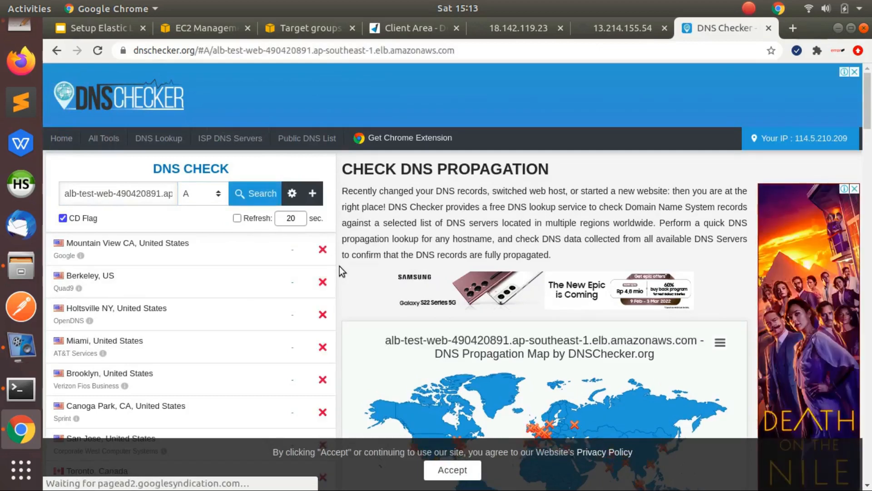
# Repeat the A record lookup to examine how far the load balancer's DNS name has propagated.
pyautogui.moveTo(867, 109)
pyautogui.mouseDown()
pyautogui.moveTo(867, 232)
pyautogui.moveTo(867, 102)
pyautogui.mouseUp()
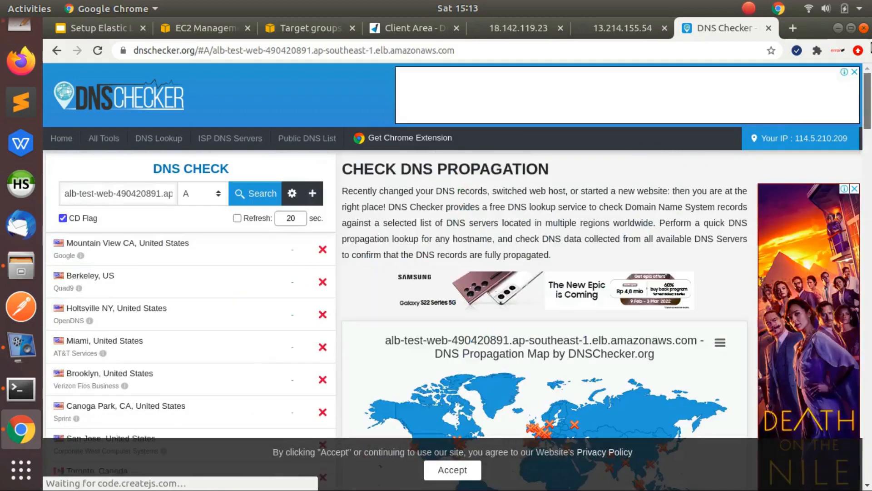
pyautogui.click(256, 196)
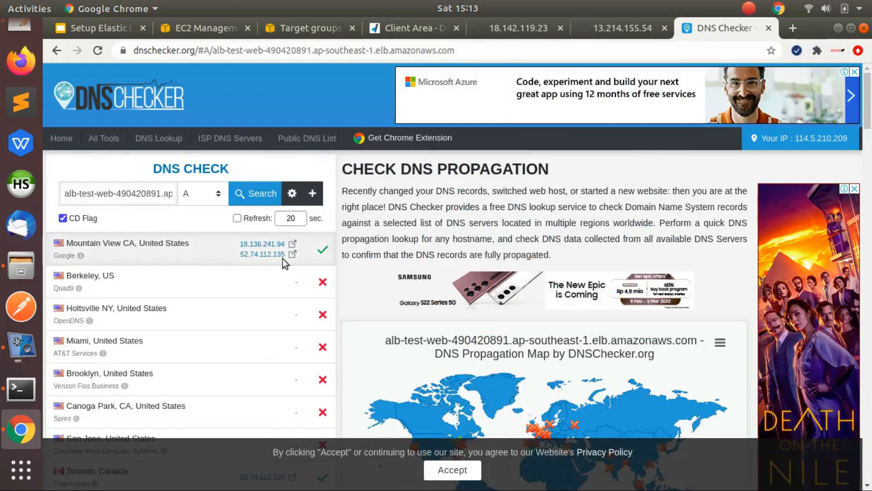
pyautogui.moveTo(869, 113)
pyautogui.mouseDown()
pyautogui.moveTo(868, 209)
pyautogui.moveTo(868, 111)
pyautogui.mouseUp()
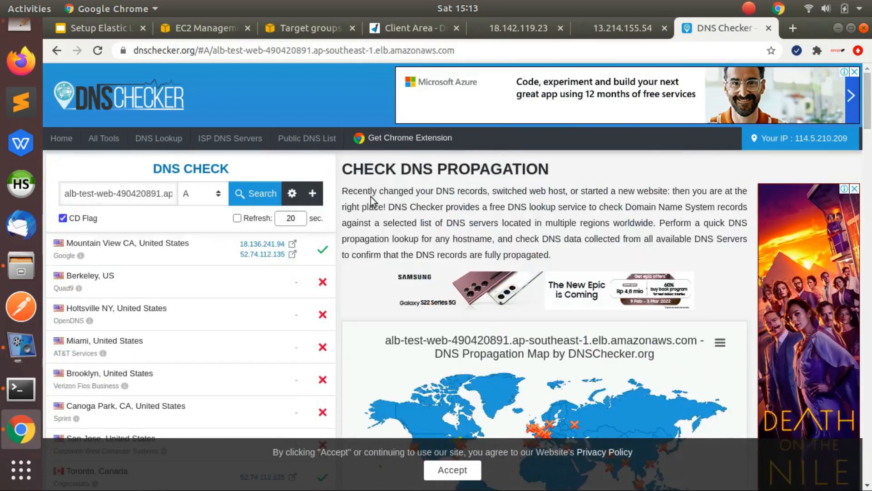
pyautogui.click(262, 195)
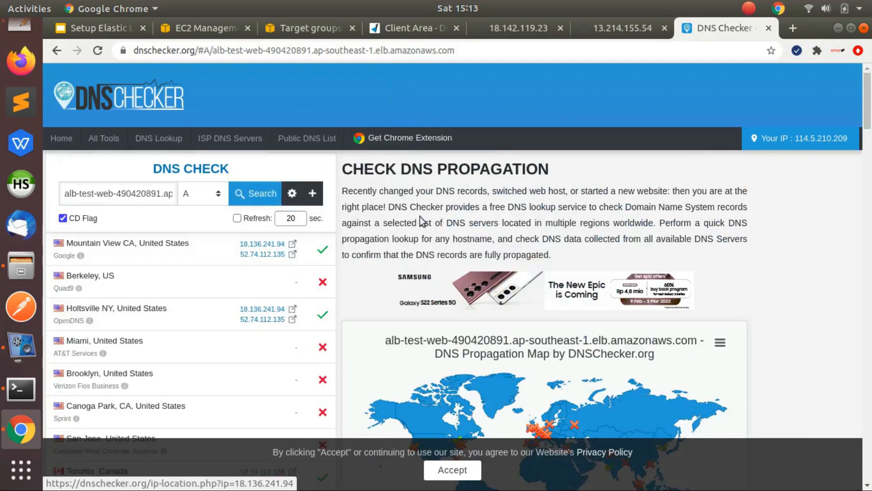
# Refresh the load balancer list in the EC2 console and rerun the A record lookup on dnschecker.org twice.
pyautogui.click(198, 26)
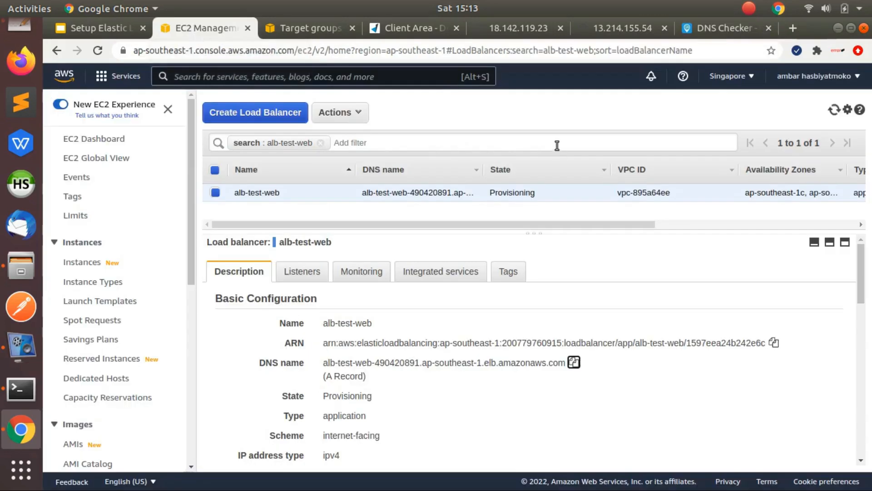
pyautogui.click(834, 109)
pyautogui.click(711, 28)
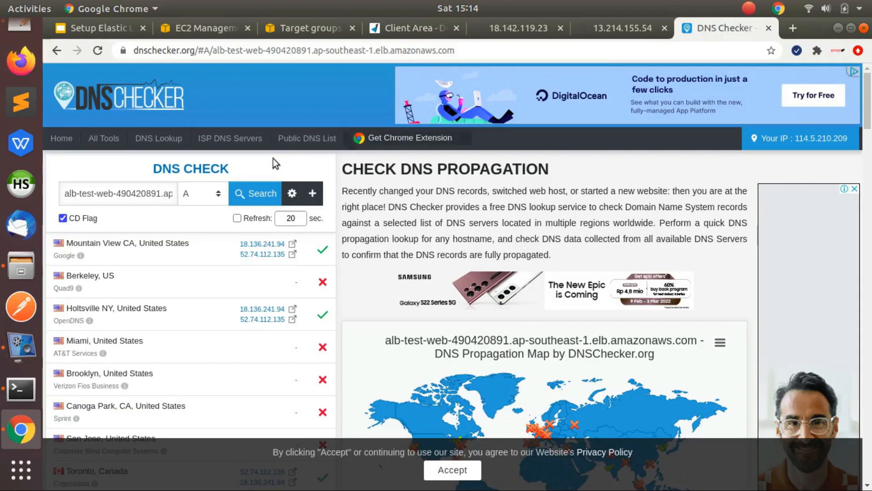
pyautogui.click(255, 194)
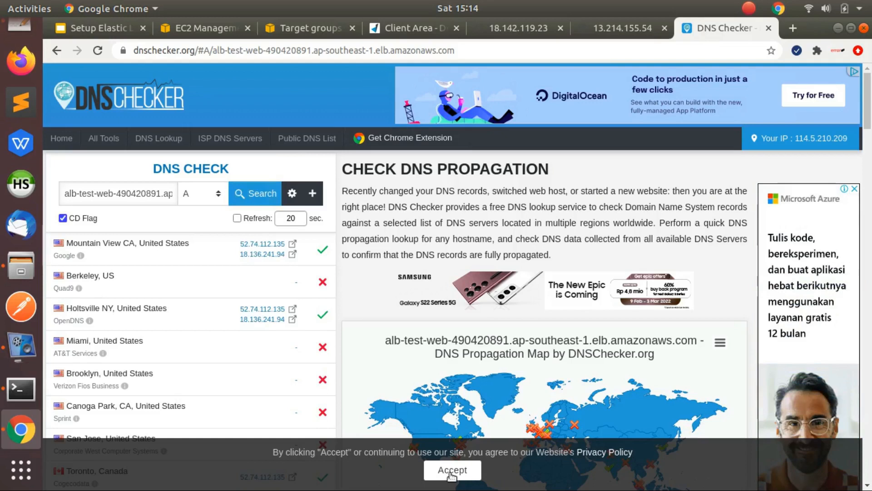
pyautogui.moveTo(868, 118)
pyautogui.mouseDown()
pyautogui.moveTo(870, 267)
pyautogui.moveTo(868, 120)
pyautogui.mouseUp()
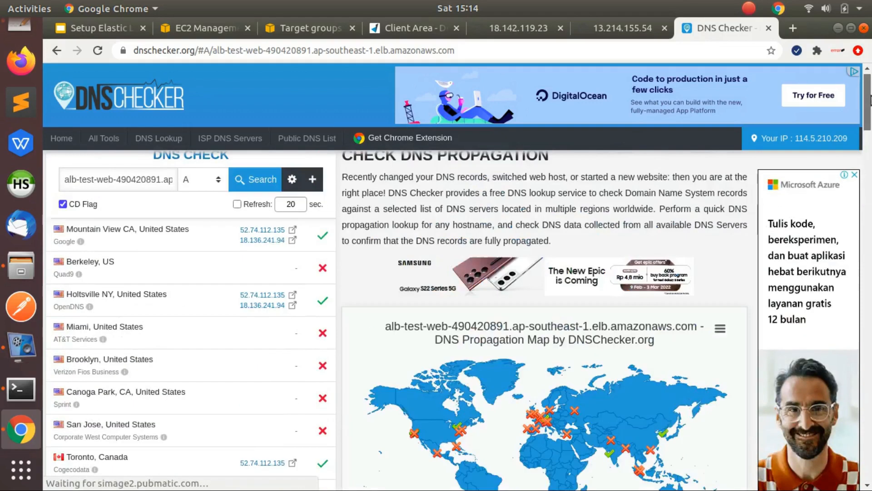
pyautogui.click(261, 182)
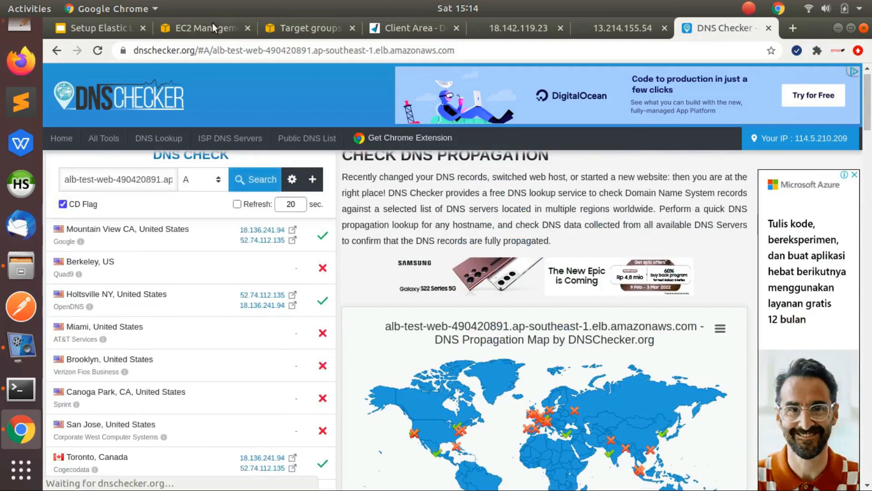
# Check the state of alb-test-web again in the refreshed EC2 list and repeat its lookup on dnschecker.org.
pyautogui.click(204, 28)
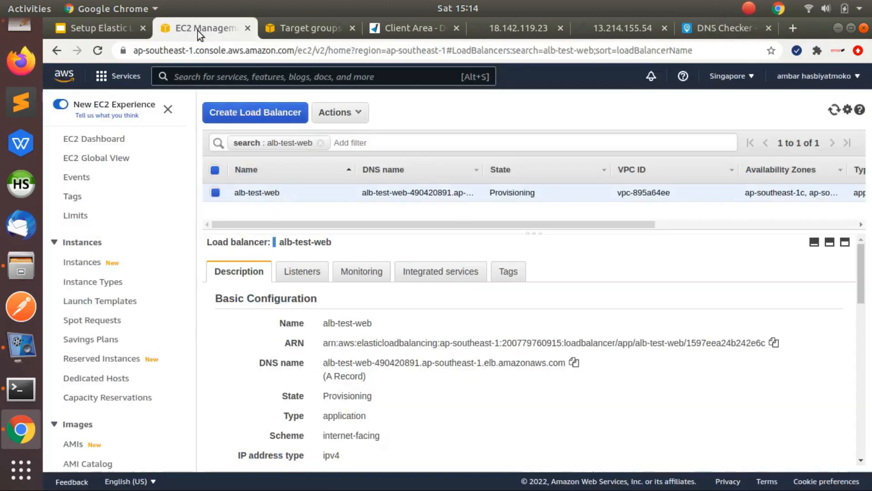
pyautogui.click(831, 114)
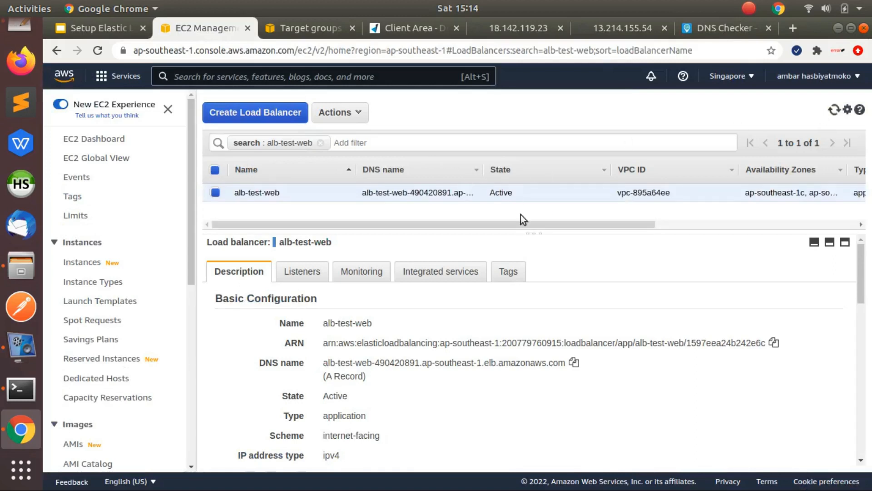
pyautogui.moveTo(861, 275); pyautogui.dragTo(790, 171)
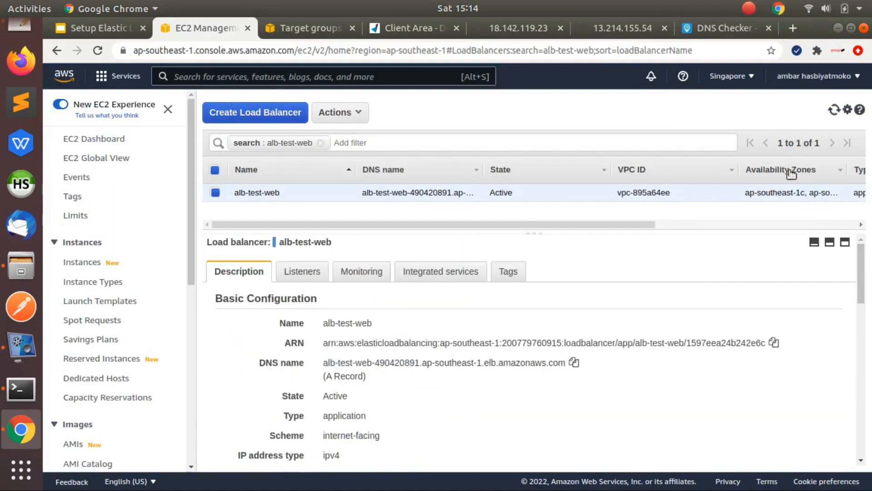
pyautogui.click(731, 29)
pyautogui.click(249, 177)
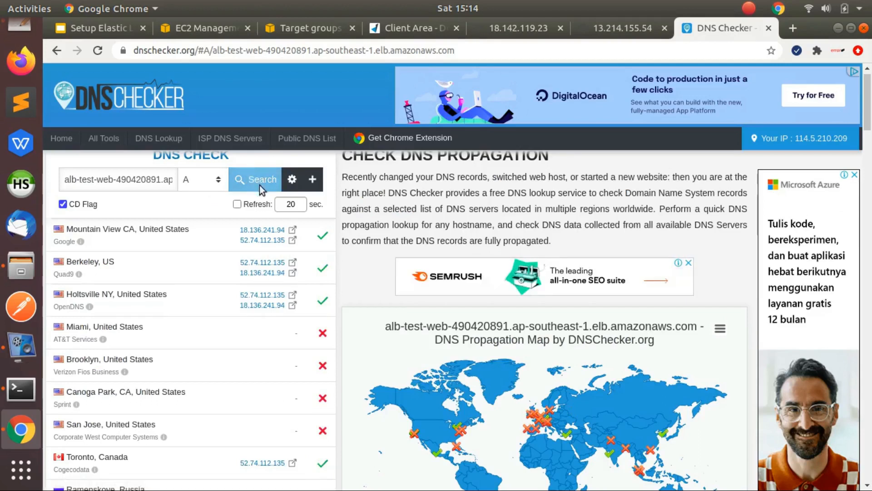
# Copy the DNS name of alb-test-web from its description and open it in a new browser tab.
pyautogui.click(206, 25)
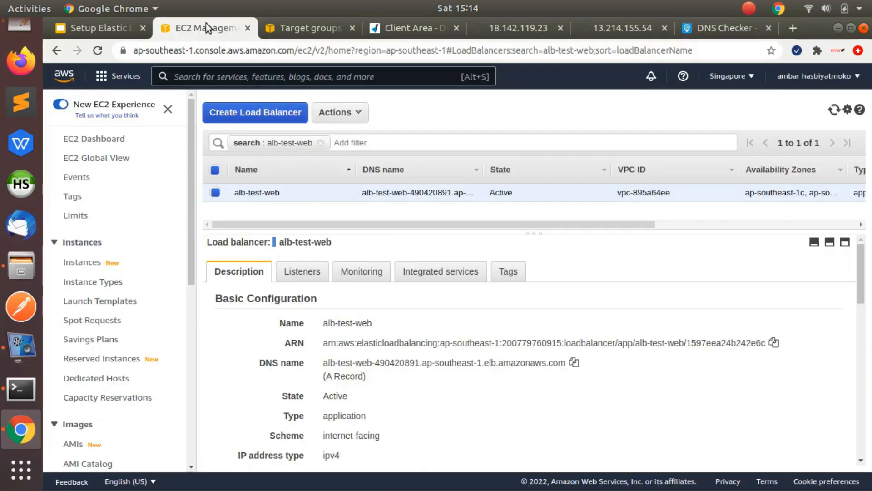
pyautogui.click(574, 362)
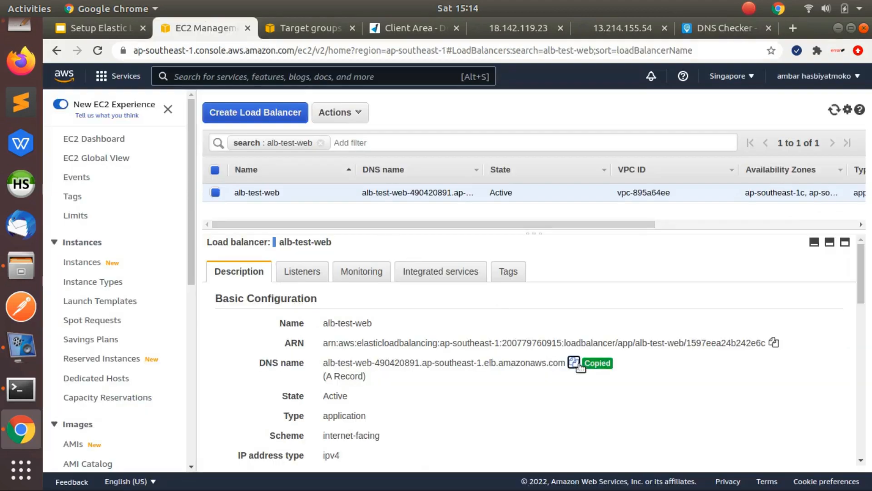
pyautogui.hotkey('ctrl', 't')
pyautogui.hotkey('ctrl', 'v')
pyautogui.press('Return')
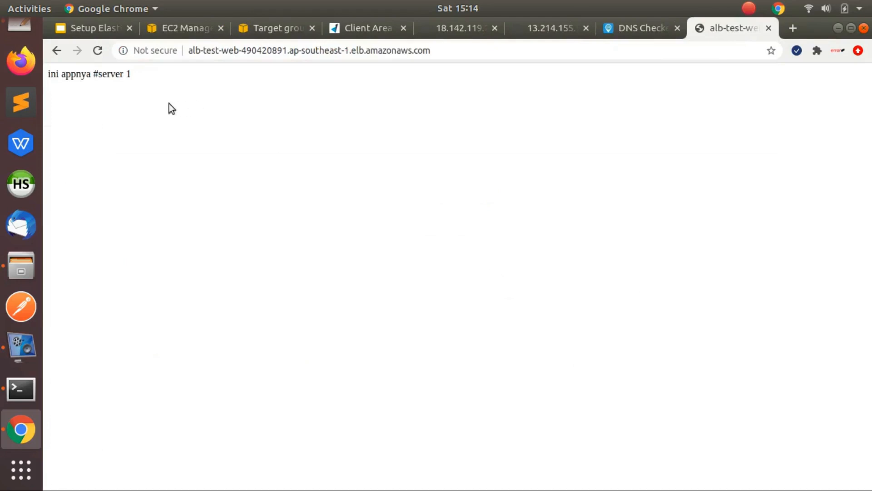
# Reload the load balancer page several times and highlight the server number to examine which server answers.
pyautogui.click(321, 50)
pyautogui.click(383, 90)
pyautogui.moveTo(143, 75); pyautogui.dragTo(109, 75)
pyautogui.click(203, 82)
pyautogui.click(102, 57)
pyautogui.press('F5')
pyautogui.press('F5')
pyautogui.click(99, 51)
pyautogui.click(99, 54)
pyautogui.moveTo(152, 73); pyautogui.dragTo(113, 74)
pyautogui.click(181, 103)
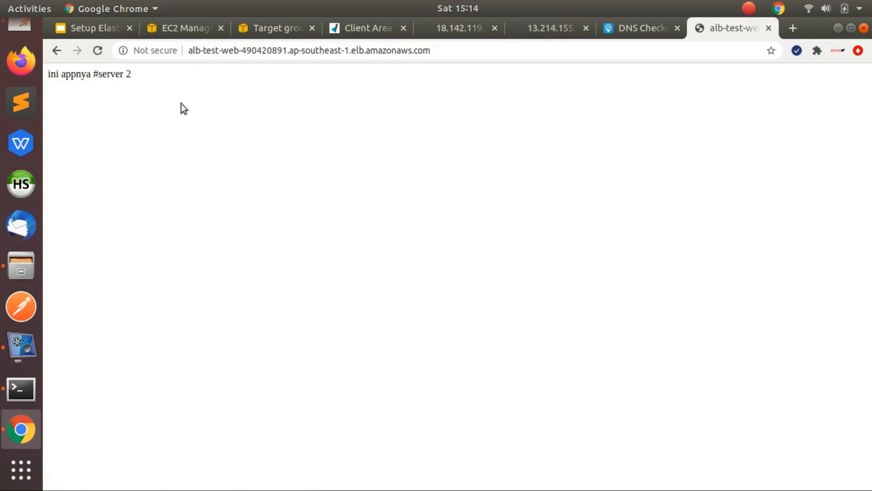
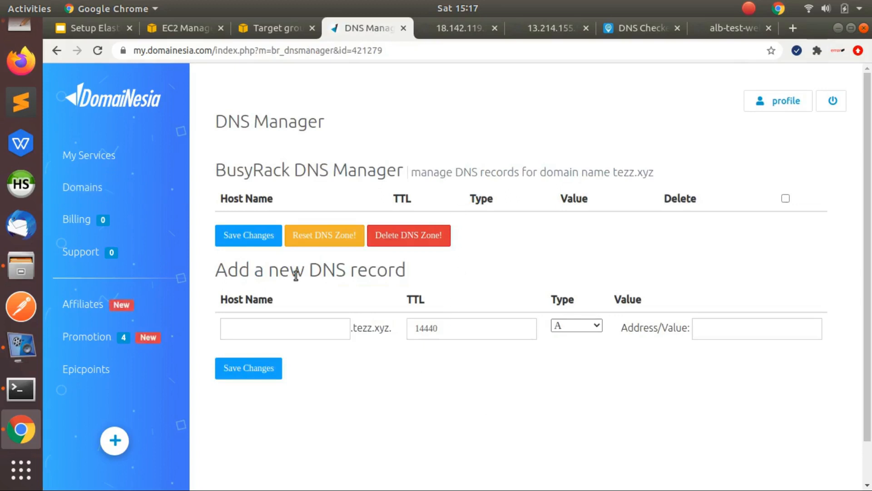
# Highlight the heading for adding a DNS record and review the CNAME instruction on slide 4 of the presentation.
pyautogui.moveTo(322, 271); pyautogui.dragTo(413, 266)
pyautogui.click(423, 266)
pyautogui.click(93, 21)
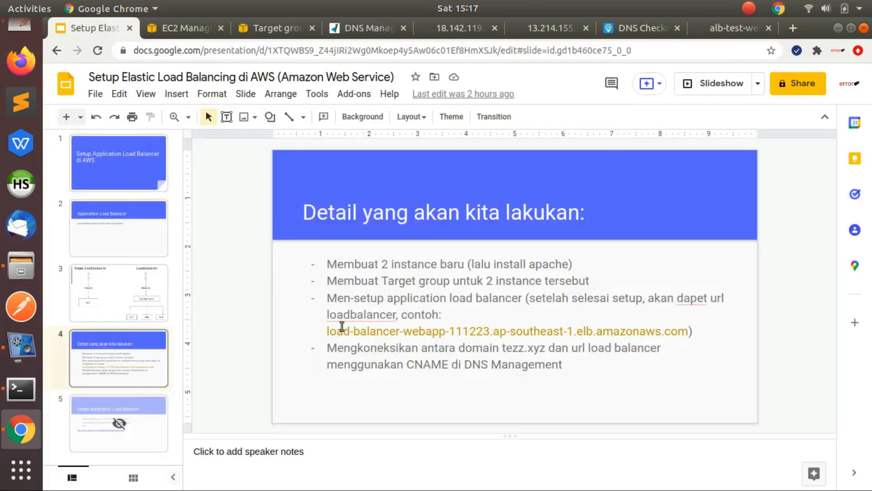
pyautogui.click(358, 32)
# Set the new tezz.xyz DNS record to type CNAME with host name www, consulting slide 4 for the domain.
pyautogui.click(591, 326)
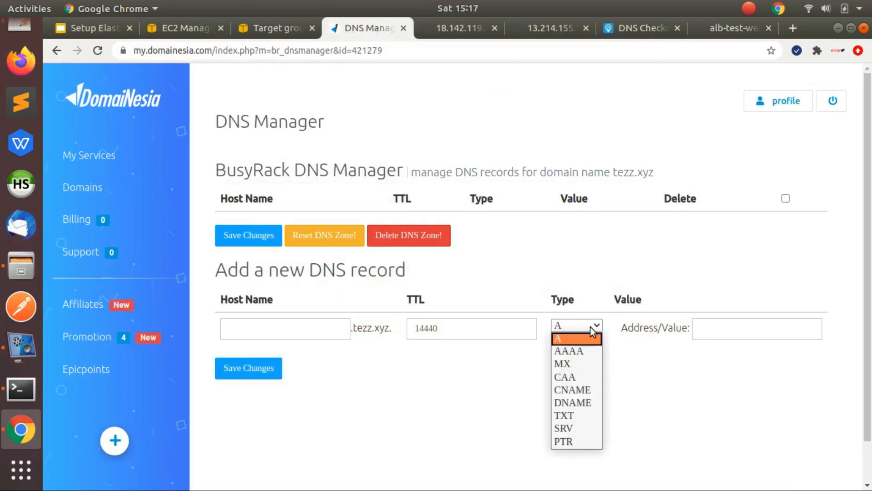
pyautogui.click(576, 391)
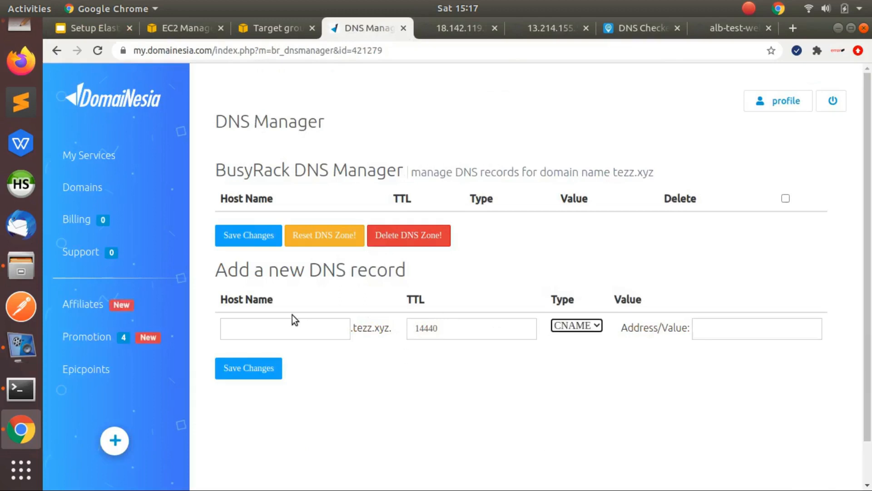
pyautogui.click(279, 326)
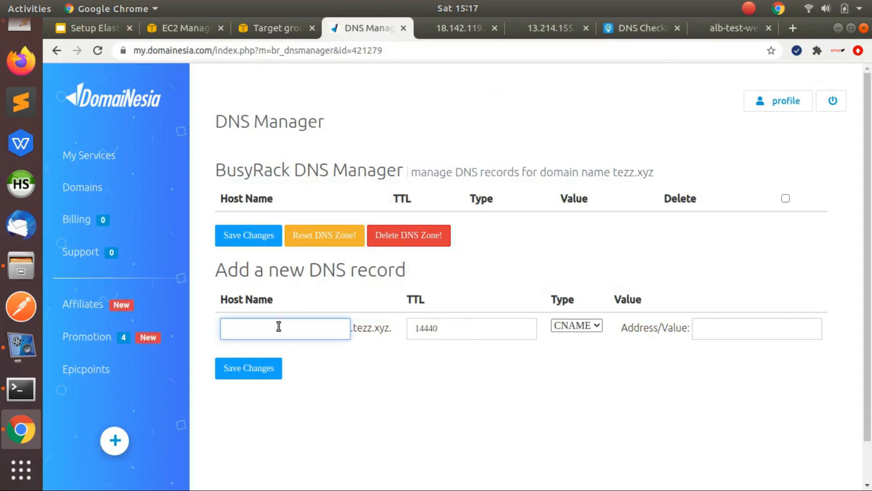
pyautogui.click(91, 28)
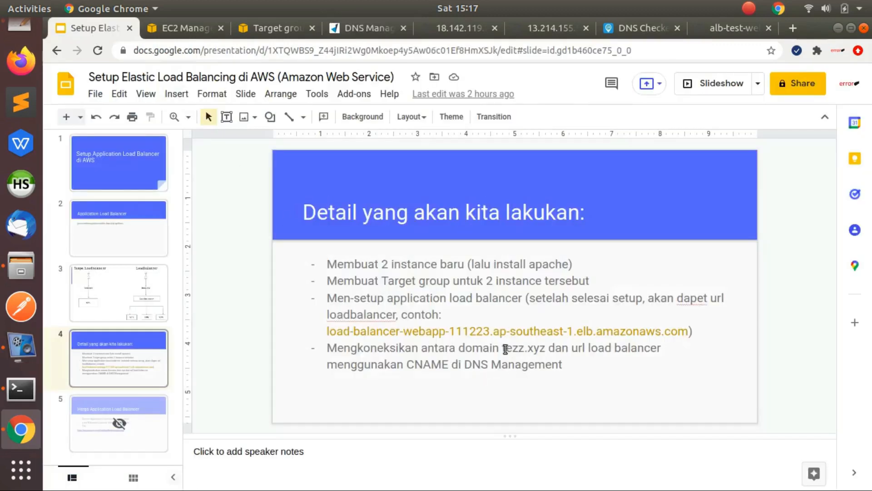
pyautogui.click(338, 24)
pyautogui.write('www')
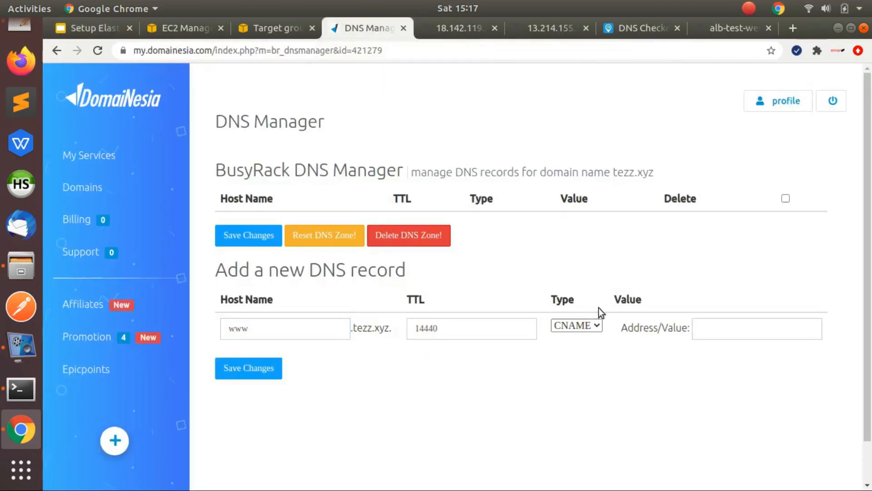
# Copy the load balancer's address from its browser tab into the CNAME record's value and save the record.
pyautogui.click(716, 329)
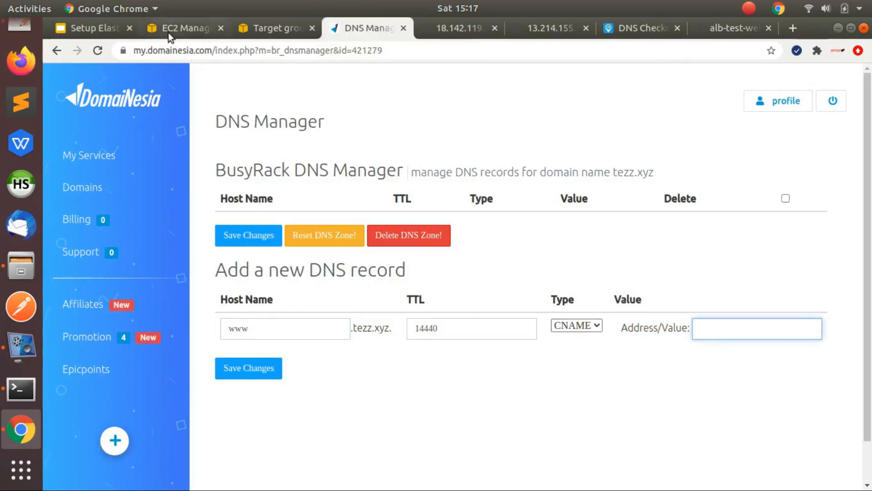
pyautogui.click(715, 28)
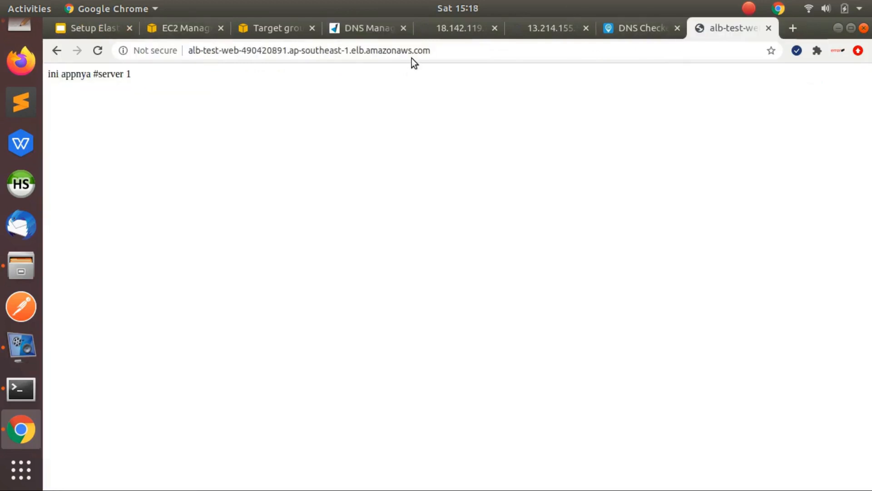
pyautogui.click(429, 48)
pyautogui.hotkey('ctrl', 'c')
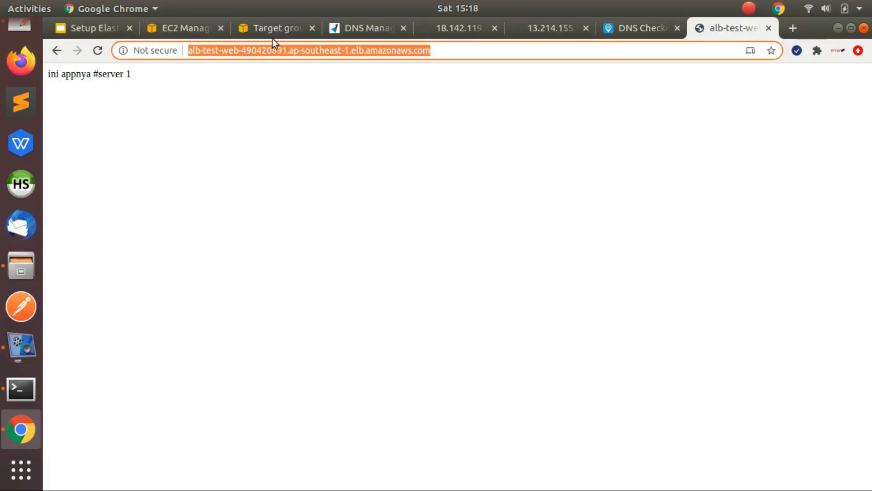
pyautogui.click(374, 25)
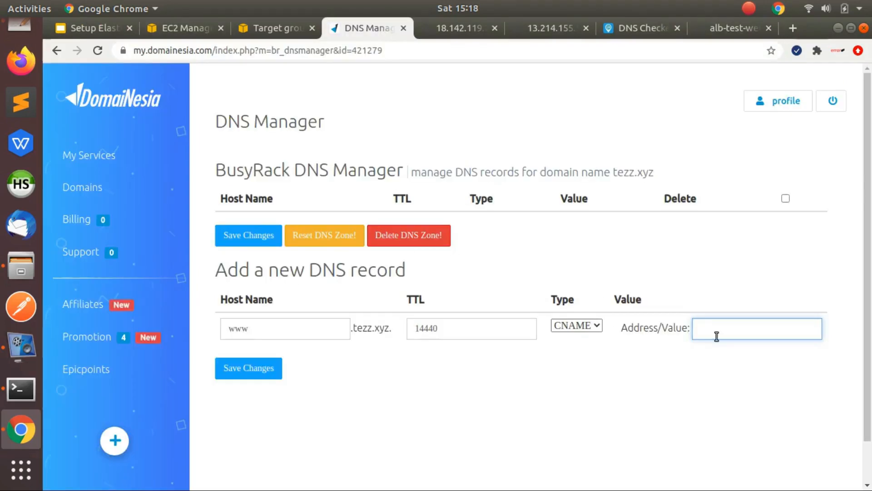
pyautogui.hotkey('ctrl', 'v')
pyautogui.click(260, 375)
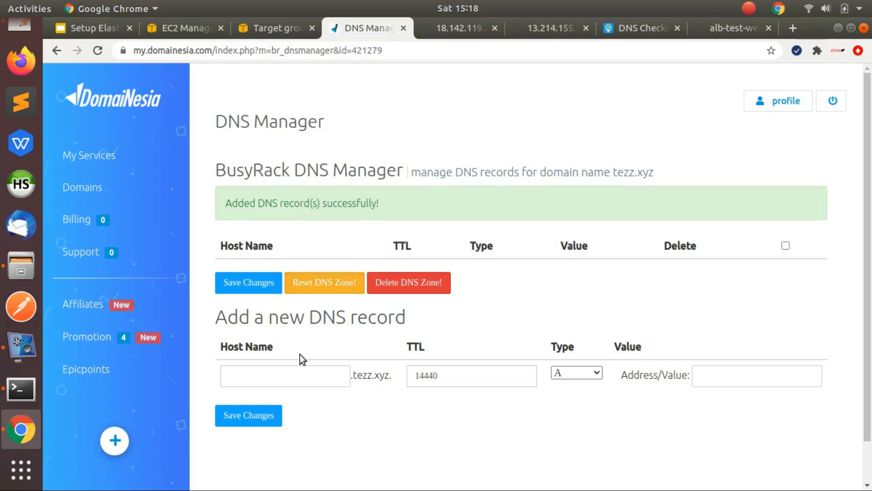
# Reload the DNS Manager page to check the list of records for tezz.xyz, discarding the www host name entry.
pyautogui.click(300, 376)
pyautogui.click(294, 404)
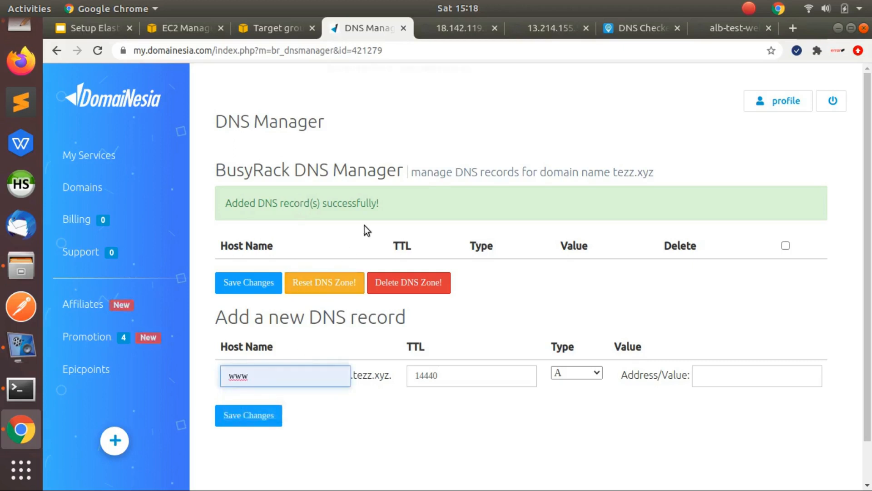
pyautogui.press('F5')
pyautogui.click(504, 169)
pyautogui.click(512, 51)
pyautogui.press('Return')
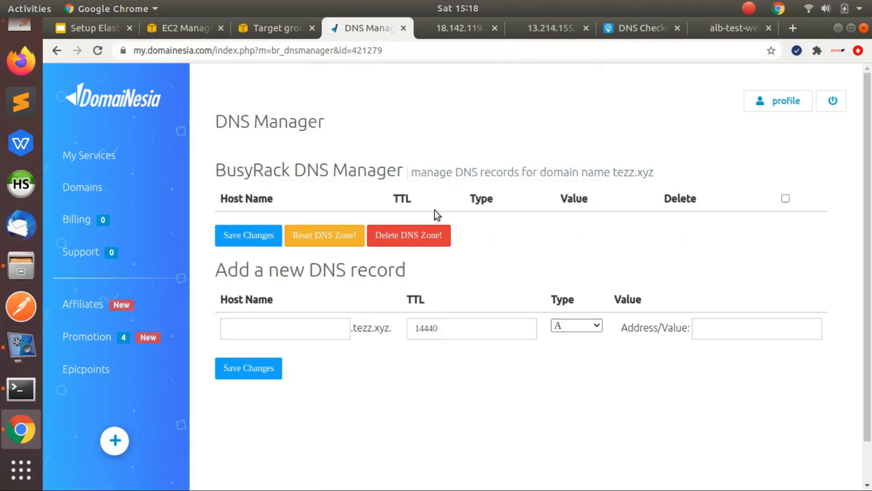
# Give the new tezz.xyz DNS record the host name www and the record type CNAME.
pyautogui.click(280, 333)
pyautogui.click(261, 355)
pyautogui.click(578, 325)
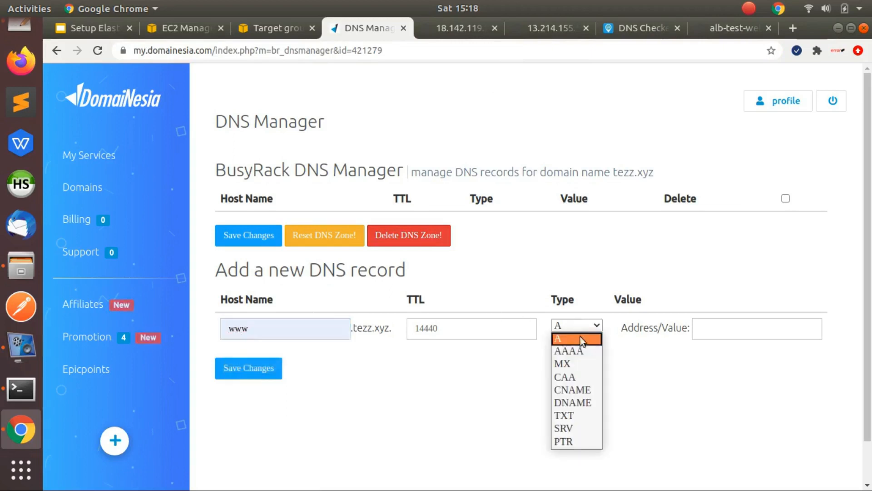
pyautogui.click(573, 389)
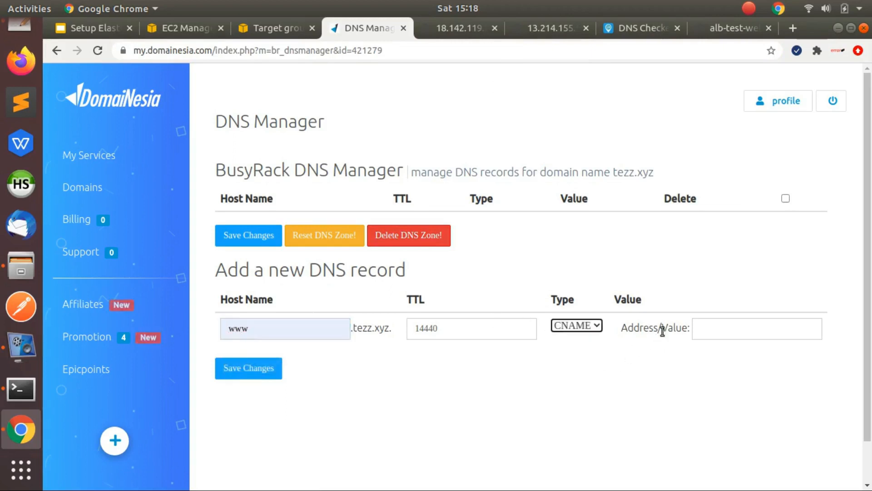
pyautogui.click(714, 325)
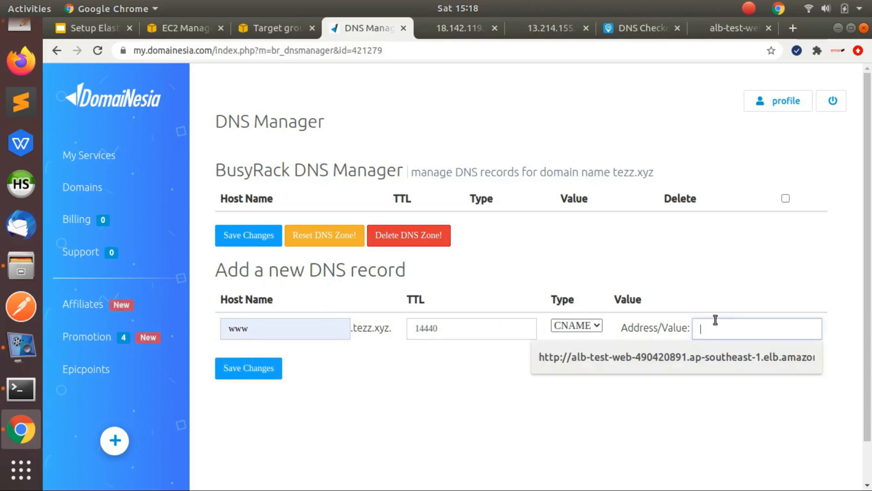
pyautogui.click(700, 358)
pyautogui.hotkey('shift', 'Right')
pyautogui.hotkey('shift', 'Right')
pyautogui.hotkey('shift', 'Right')
pyautogui.hotkey('shift', 'Right')
pyautogui.hotkey('shift', 'Right')
pyautogui.hotkey('shift', 'Right')
pyautogui.hotkey('shift', 'Right')
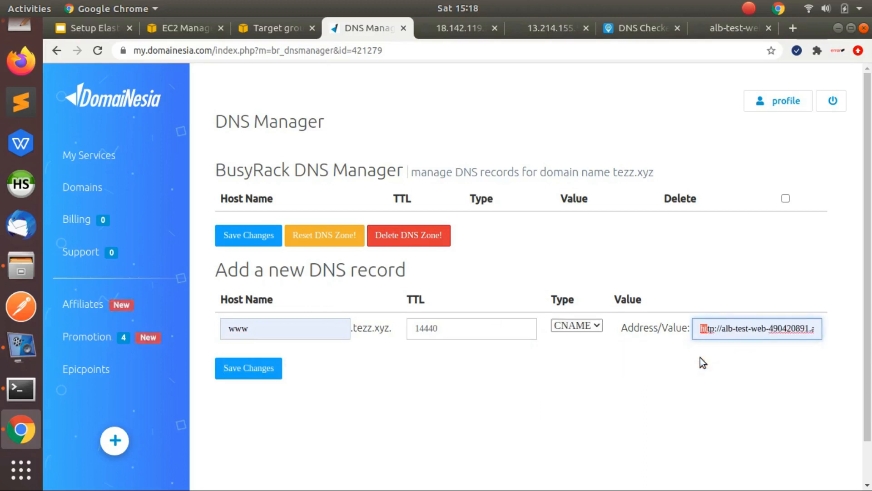
pyautogui.press('Delete')
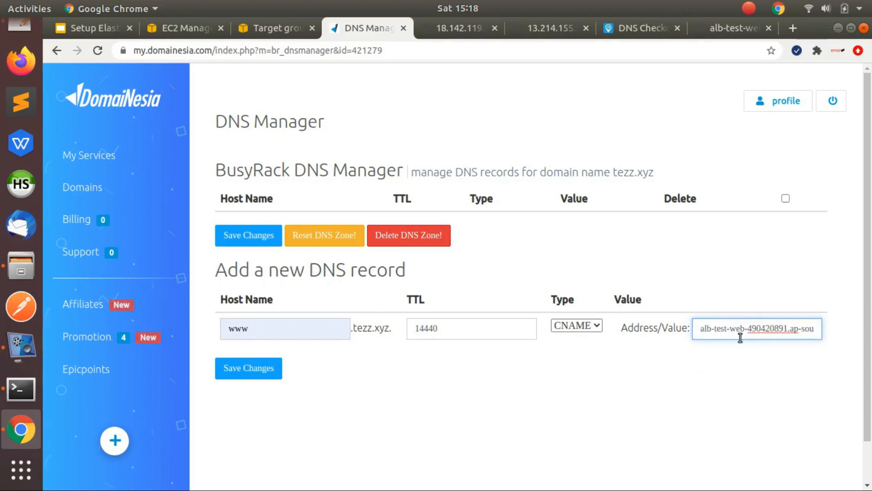
# Trim the CNAME value so it ends in amazonaws.com, check the full address and save the new record.
pyautogui.moveTo(741, 331); pyautogui.dragTo(870, 332)
pyautogui.press('Right')
pyautogui.press('BackSpace')
pyautogui.hotkey('ctrl', 'a')
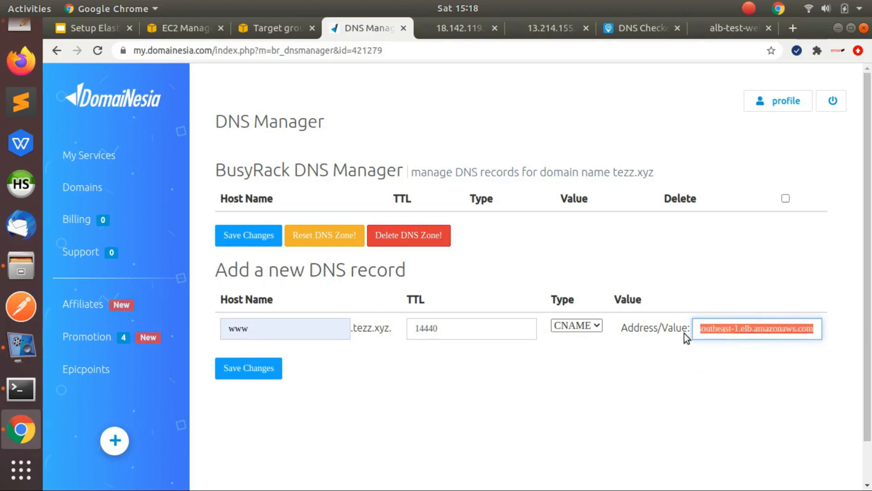
pyautogui.click(684, 334)
pyautogui.click(802, 331)
pyautogui.press('Right')
pyautogui.press('Right')
pyautogui.press('Right')
pyautogui.press('Right')
pyautogui.press('Right')
pyautogui.press('Right')
pyautogui.press('Right')
pyautogui.press('Right')
pyautogui.press('Right')
pyautogui.press('Right')
pyautogui.press('Right')
pyautogui.press('Right')
pyautogui.press('Right')
pyautogui.press('Right')
pyautogui.press('Right')
pyautogui.press('Right')
pyautogui.press('Right')
pyautogui.press('Right')
pyautogui.press('Right')
pyautogui.press('Right')
pyautogui.press('Right')
pyautogui.press('Right')
pyautogui.press('Right')
pyautogui.press('Right')
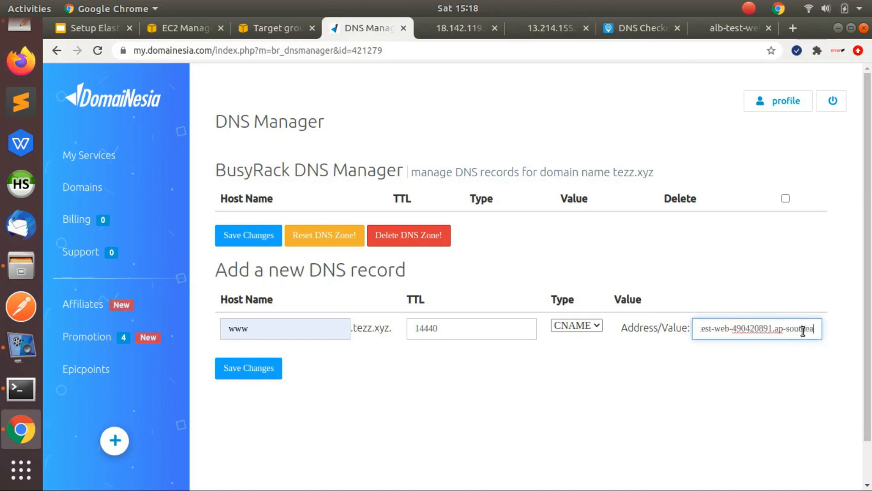
pyautogui.press('Home')
pyautogui.click(260, 368)
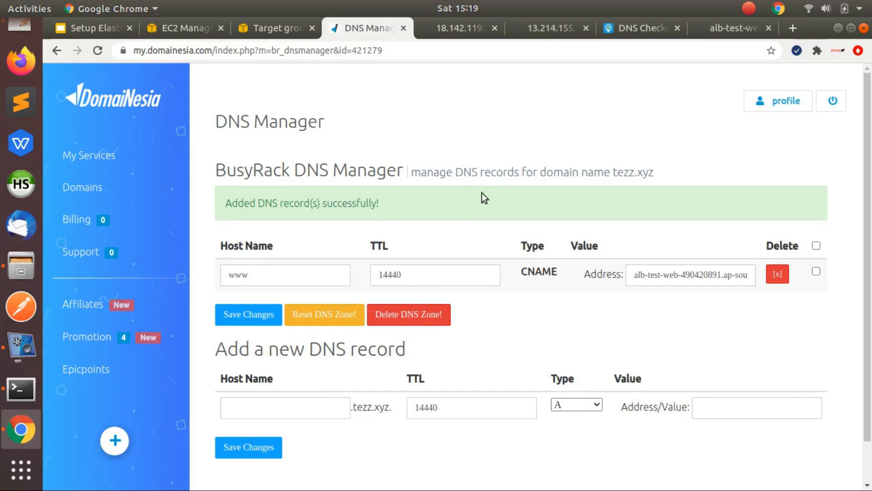
# Copy the domain name tezz.xyz from the DNS Manager page and look up its A records in DNS Checker.
pyautogui.moveTo(615, 171); pyautogui.dragTo(652, 169)
pyautogui.hotkey('ctrl', 'c')
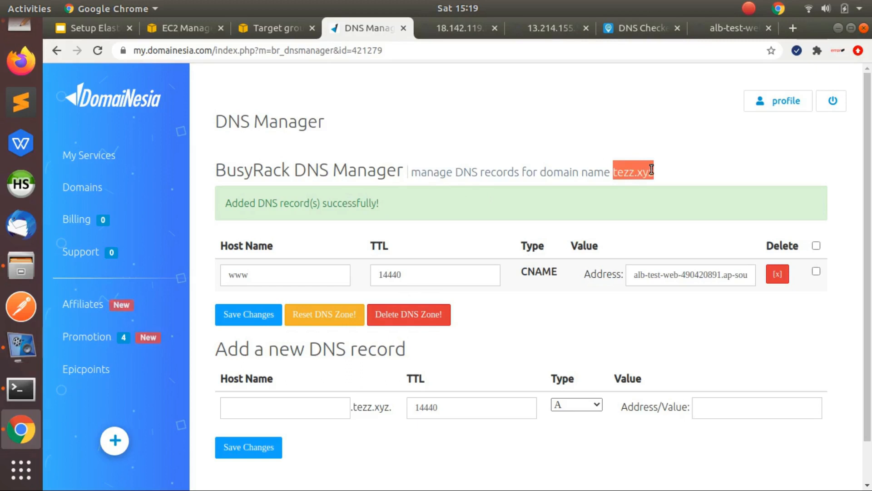
pyautogui.click(645, 27)
pyautogui.tripleClick(155, 175)
pyautogui.hotkey('ctrl', 'v')
pyautogui.click(245, 180)
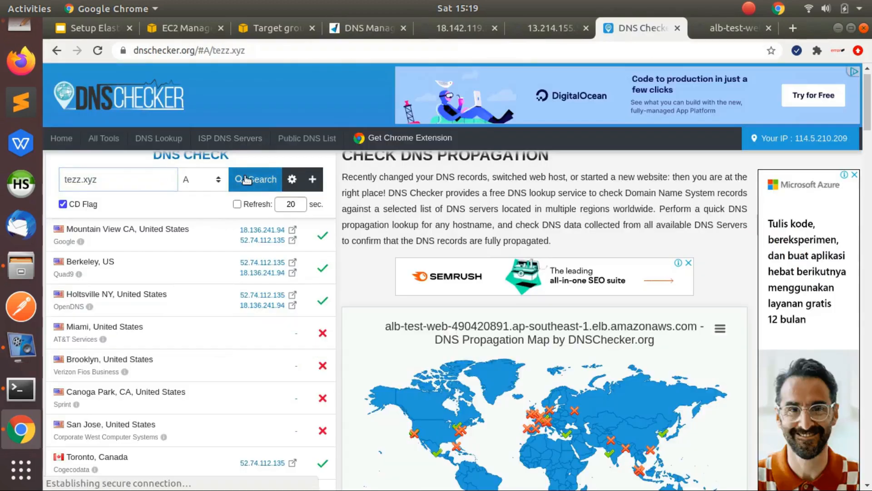
# Repeat the DNS propagation lookup for tezz.xyz and switch it to the CNAME record type.
pyautogui.click(368, 28)
pyautogui.click(464, 175)
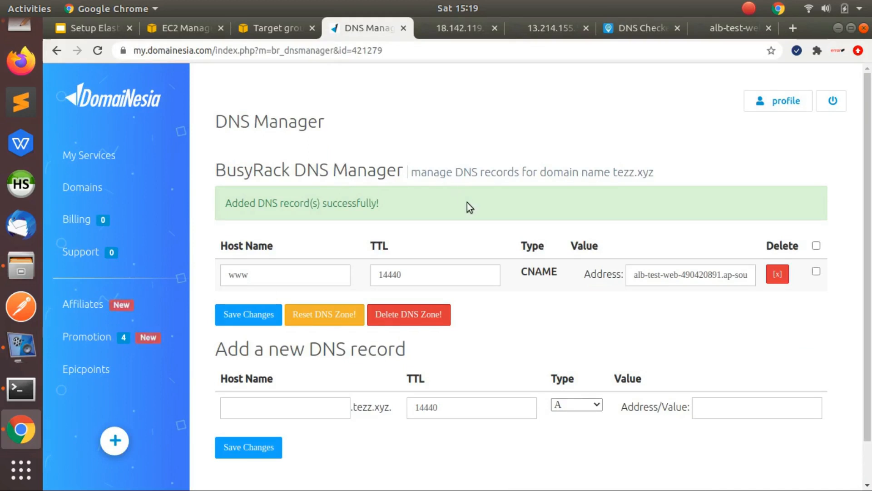
pyautogui.click(626, 33)
pyautogui.click(253, 179)
pyautogui.click(181, 182)
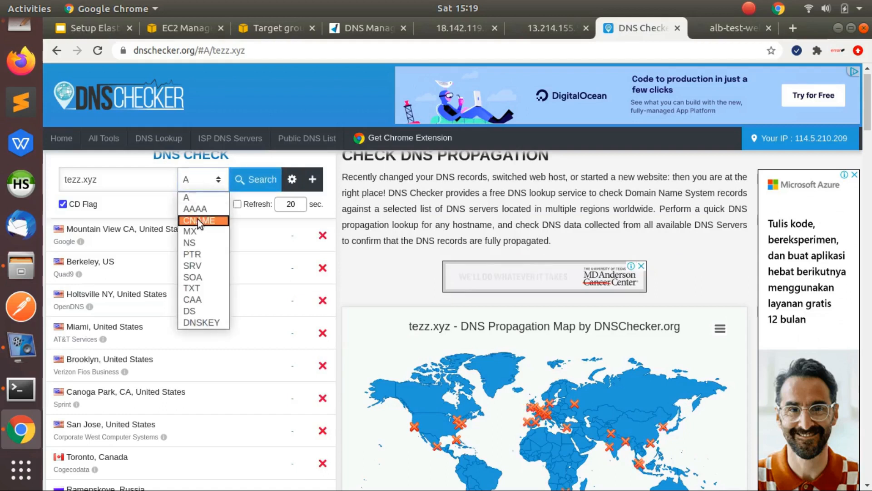
pyautogui.click(198, 219)
pyautogui.click(251, 180)
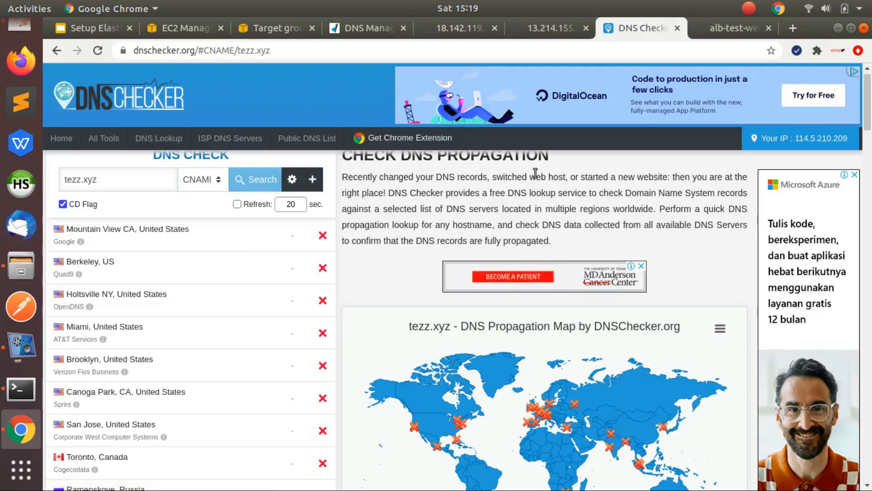
pyautogui.moveTo(870, 119)
pyautogui.mouseDown()
pyautogui.moveTo(870, 282)
pyautogui.moveTo(869, 118)
pyautogui.mouseUp()
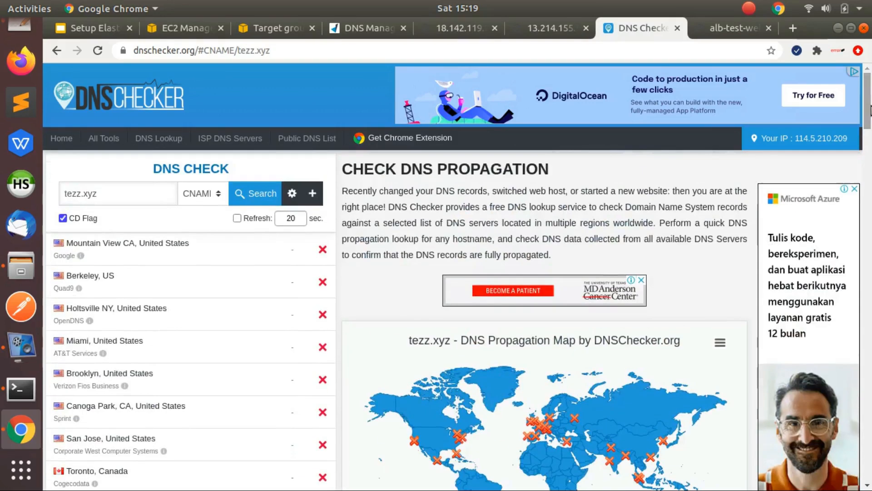
pyautogui.click(263, 189)
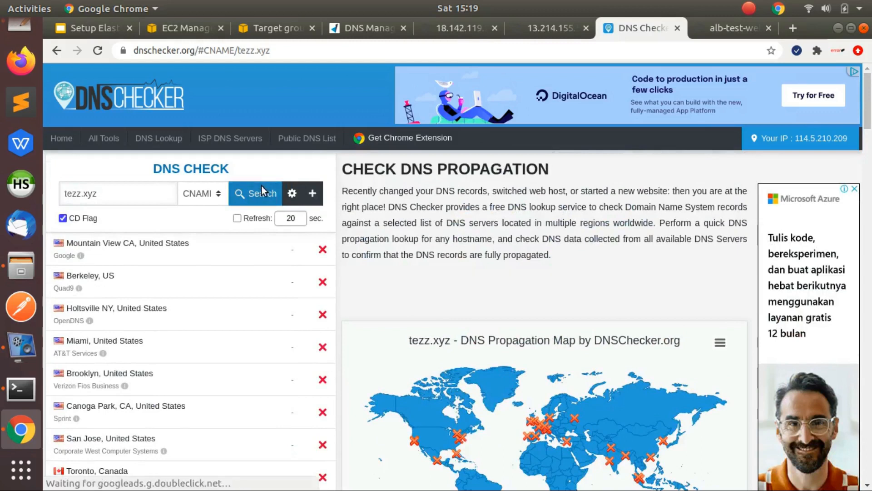
pyautogui.click(374, 28)
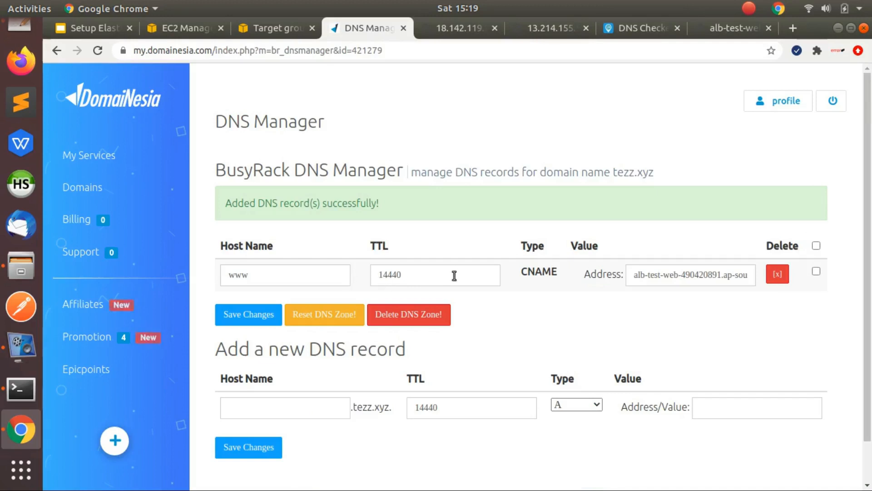
pyautogui.click(594, 28)
pyautogui.click(612, 28)
pyautogui.click(136, 185)
pyautogui.write('www.')
pyautogui.press('Return')
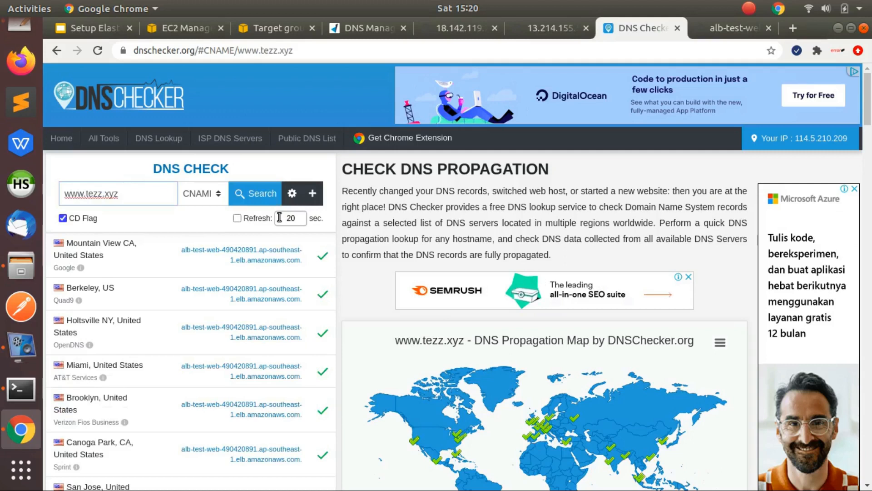
pyautogui.moveTo(868, 118)
pyautogui.mouseDown()
pyautogui.moveTo(870, 273)
pyautogui.moveTo(869, 114)
pyautogui.mouseUp()
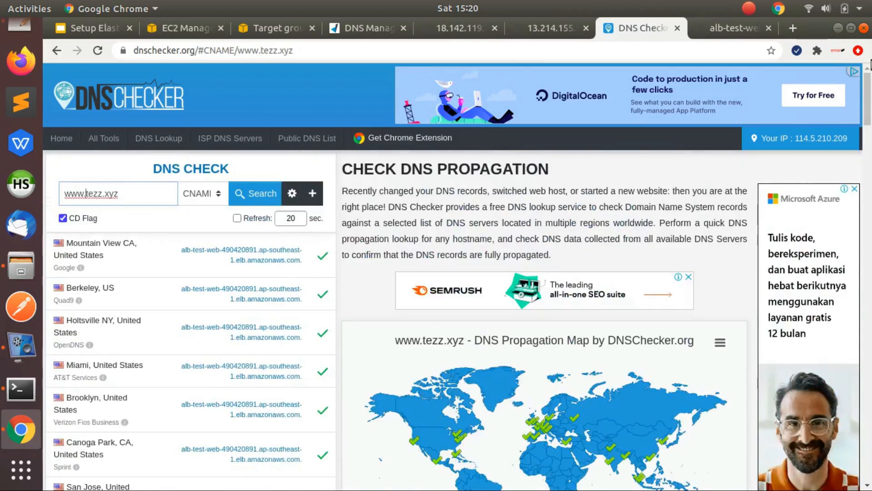
pyautogui.doubleClick(144, 195)
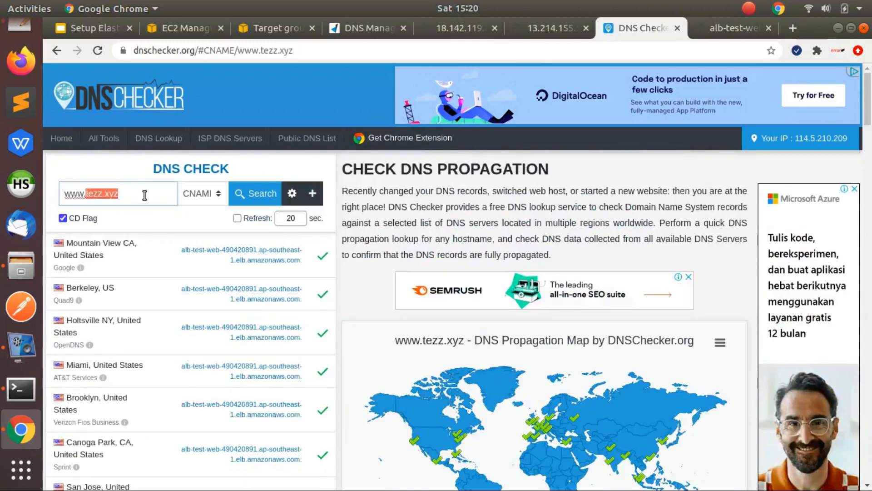
pyautogui.hotkey('ctrl', 'a')
pyautogui.hotkey('ctrl', 'c')
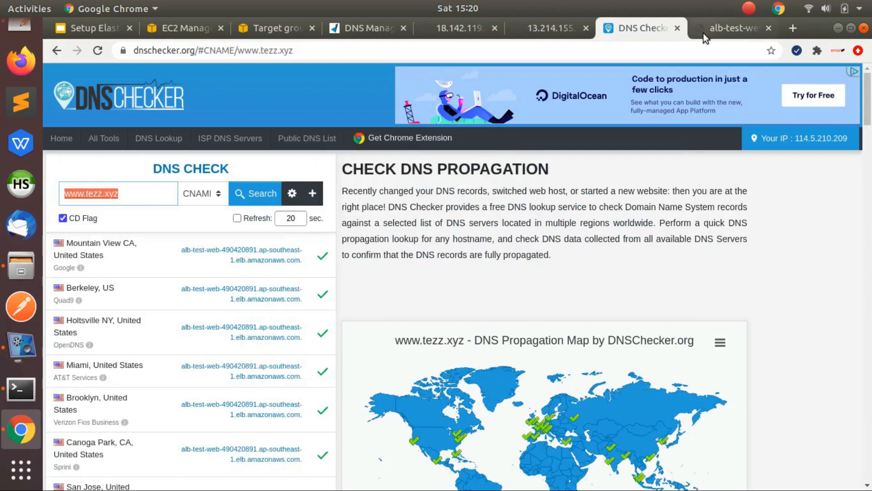
pyautogui.hotkey('ctrl', 't')
pyautogui.hotkey('ctrl', 'v')
pyautogui.press('Return')
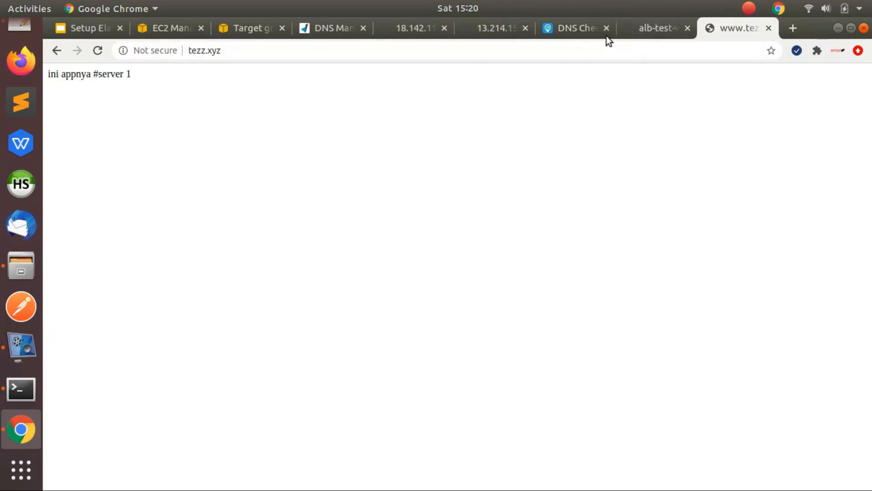
pyautogui.press('F5')
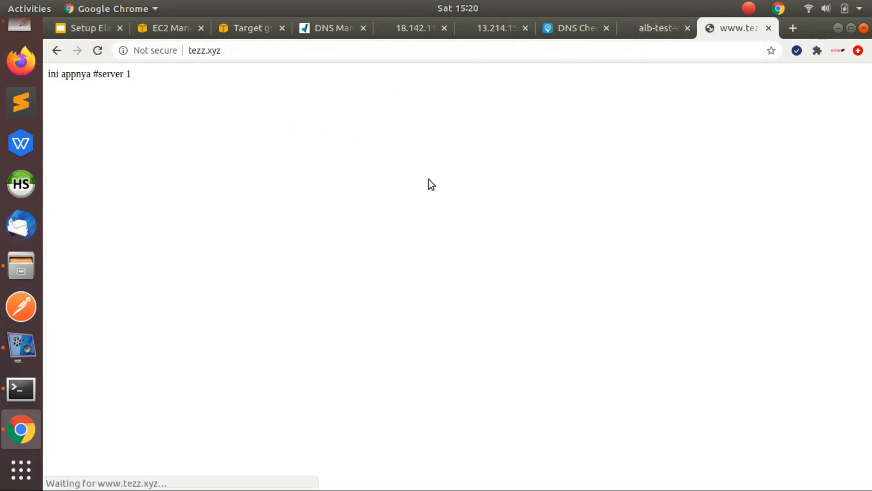
pyautogui.press('F5')
pyautogui.press('F5')
pyautogui.press('F5')
pyautogui.press('F5')
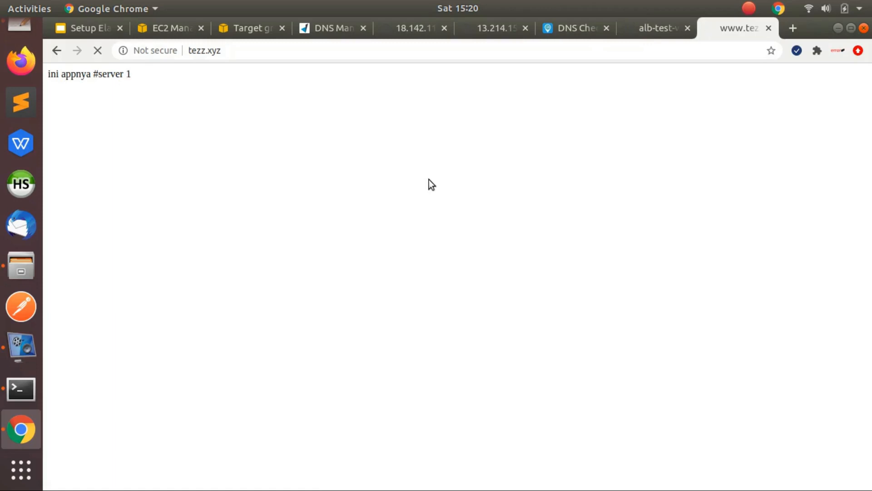
pyautogui.press('F5')
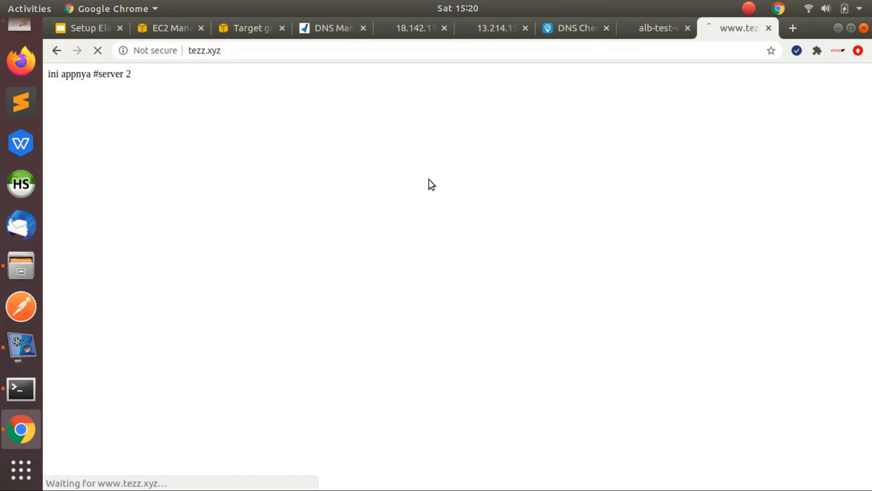
pyautogui.click(215, 46)
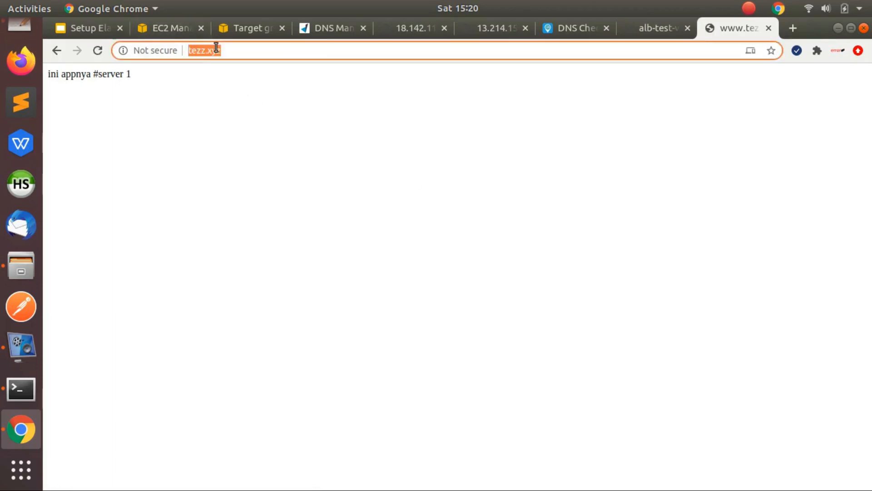
pyautogui.press('Return')
pyautogui.press('F5')
pyautogui.press('F5')
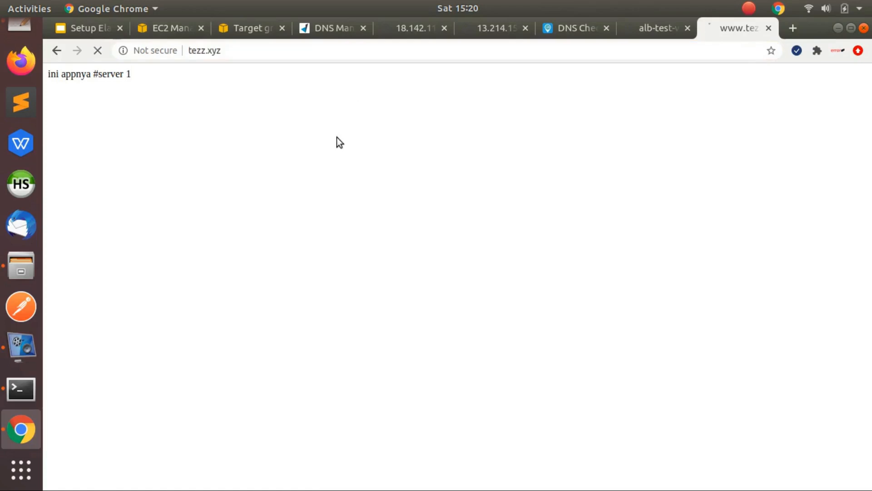
pyautogui.press('F5')
pyautogui.press('F5')
pyautogui.press('F5')
pyautogui.press('F5')
pyautogui.press('F5')
pyautogui.click(74, 31)
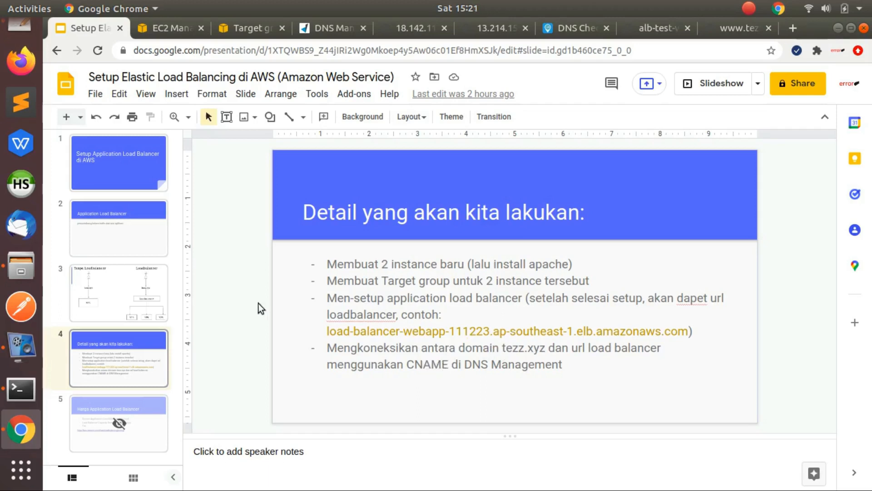
pyautogui.click(732, 29)
pyautogui.press('F5')
pyautogui.press('F5')
pyautogui.press('F5')
pyautogui.press('F5')
pyautogui.press('F5')
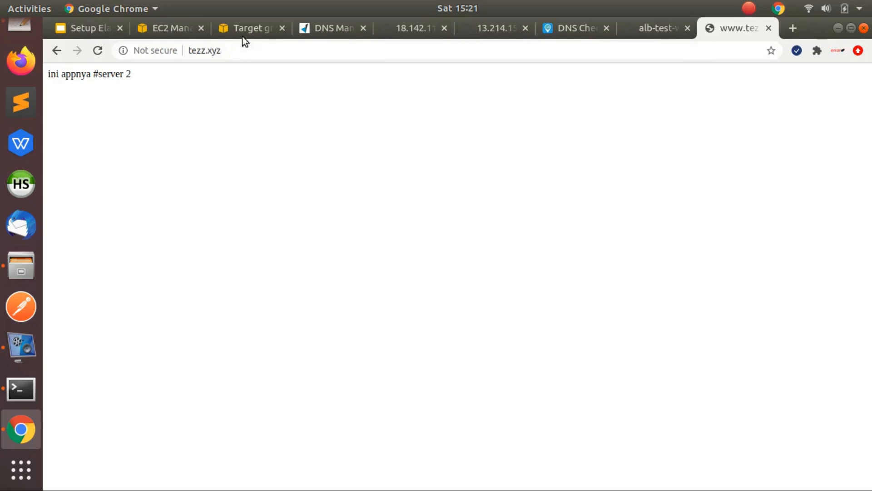
pyautogui.click(87, 37)
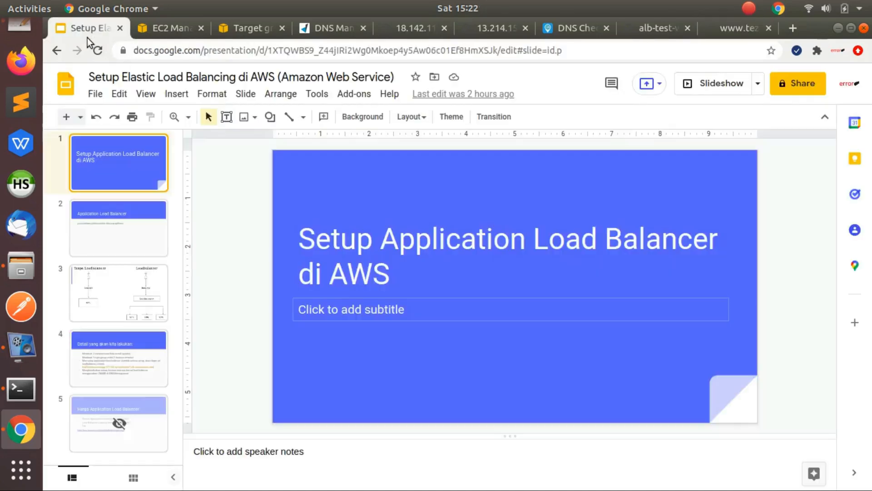